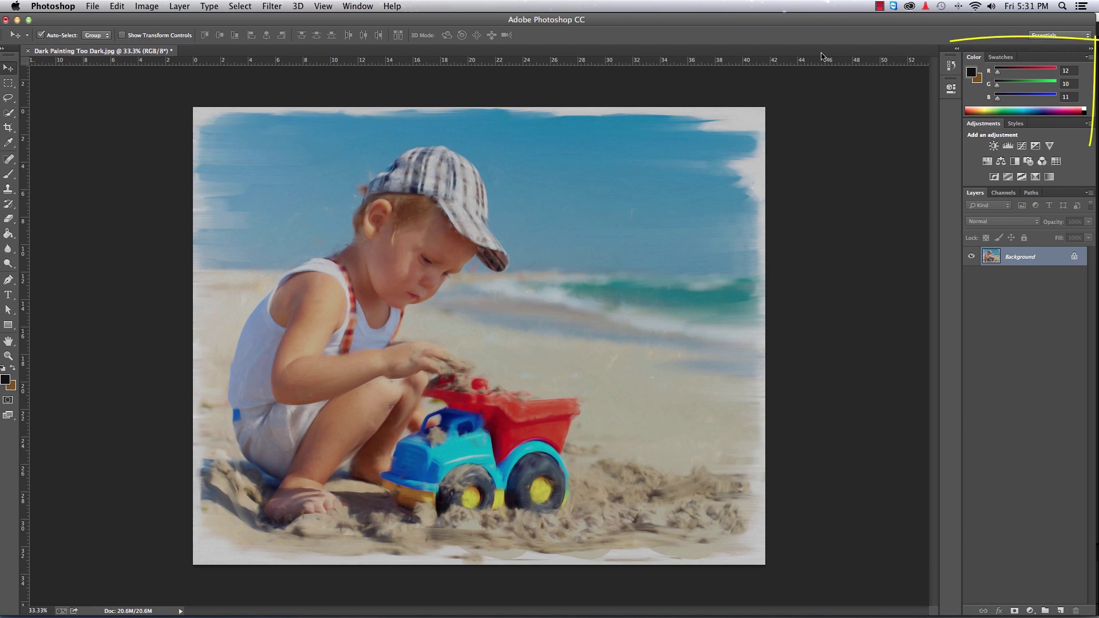
# - Raise the foreground colour's red, green and blue values to 255 to make white
pyautogui.click(356, 7)
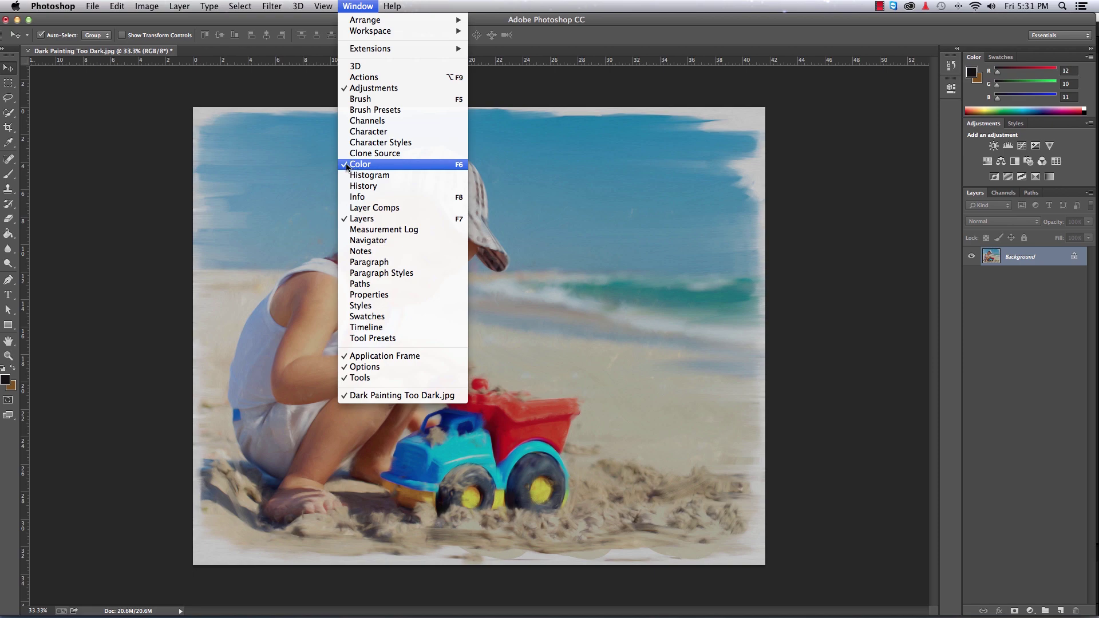
pyautogui.click(358, 6)
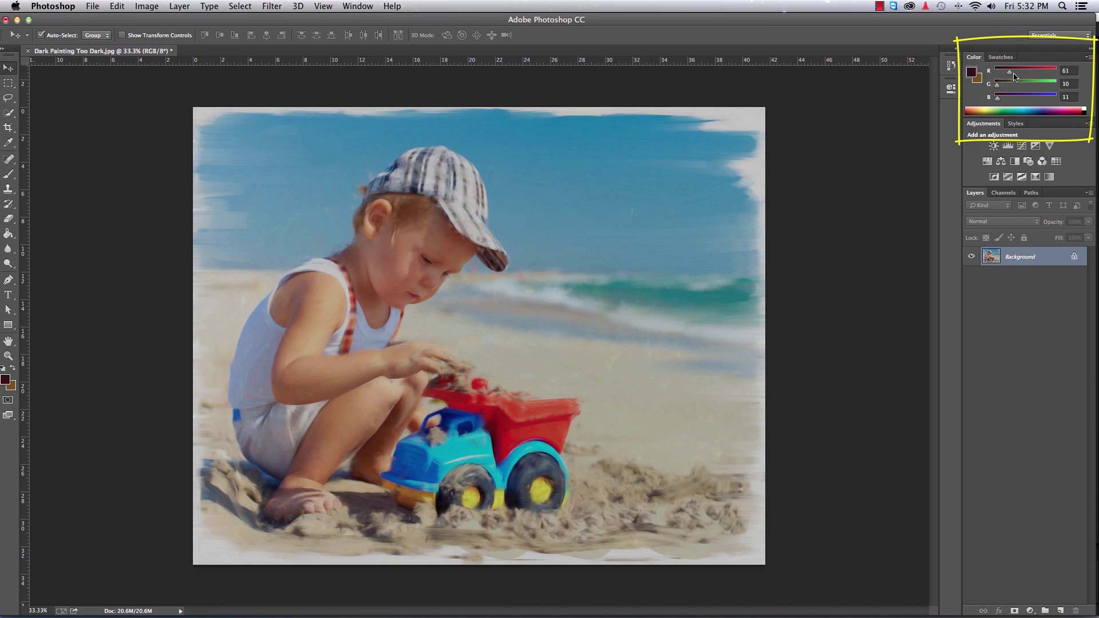
pyautogui.moveTo(997, 72); pyautogui.dragTo(1064, 99)
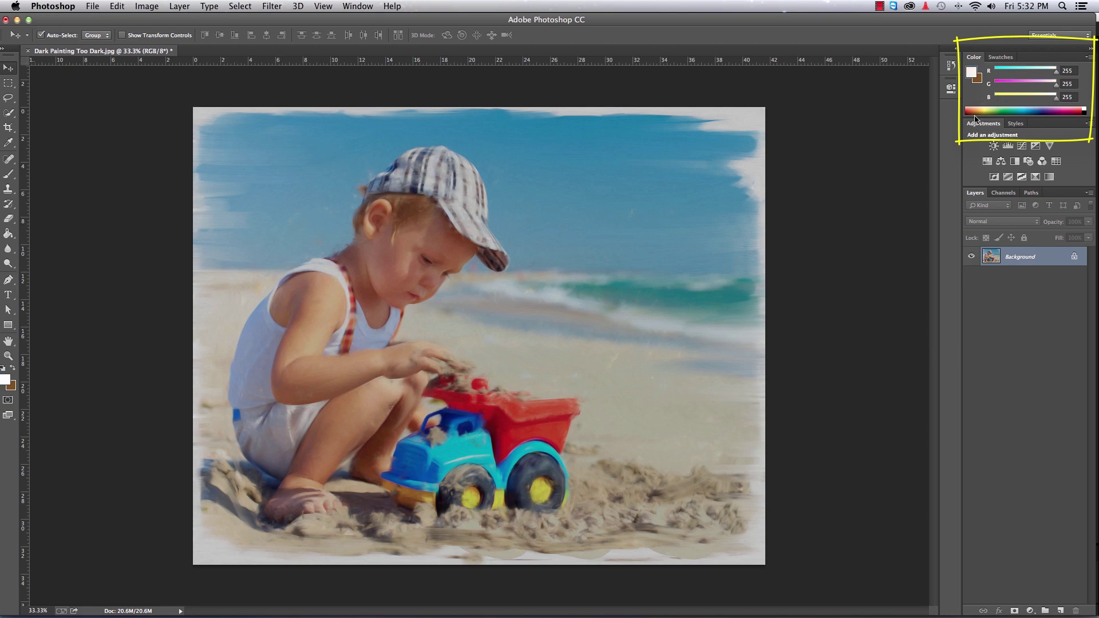
# - Mix a light gray foreground colour of R 198, G 194, B 191, and lower all three channels to 0 for black
pyautogui.doubleClick(1062, 75)
pyautogui.write('194')
pyautogui.moveTo(1055, 85); pyautogui.dragTo(1040, 100)
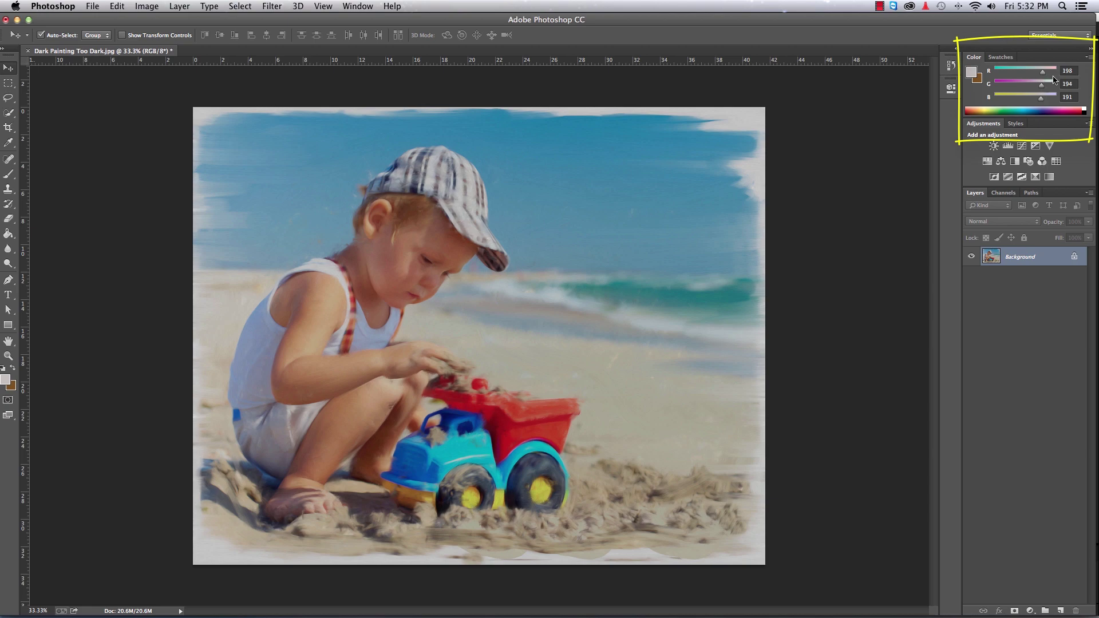
pyautogui.moveTo(1044, 76); pyautogui.dragTo(1010, 76)
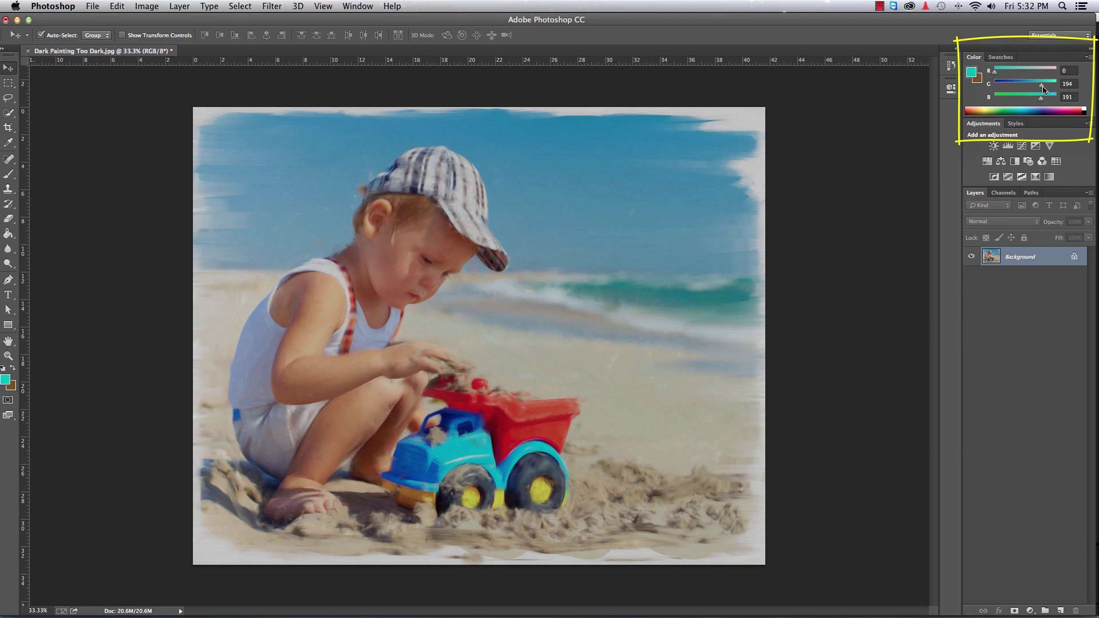
pyautogui.moveTo(1041, 85)
pyautogui.mouseDown()
pyautogui.moveTo(994, 85)
pyautogui.moveTo(994, 98)
pyautogui.mouseUp()
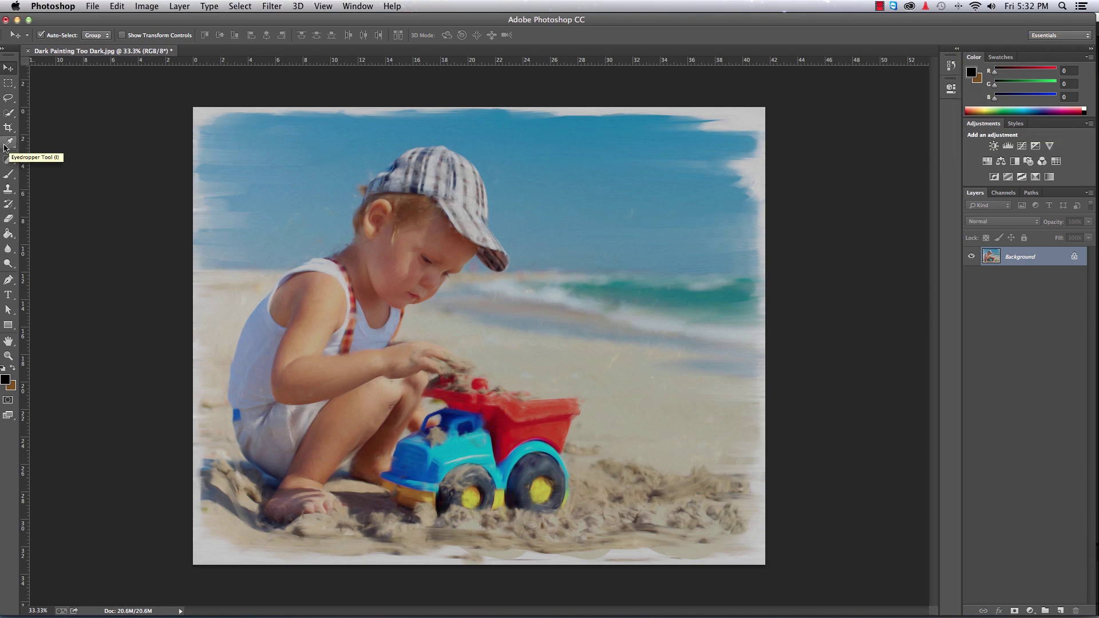
# - Sample several spots of the painting's pale border near its upper-right corner with the Eyedropper and inspect the sampled colour in the Color Picker
pyautogui.click(5, 148)
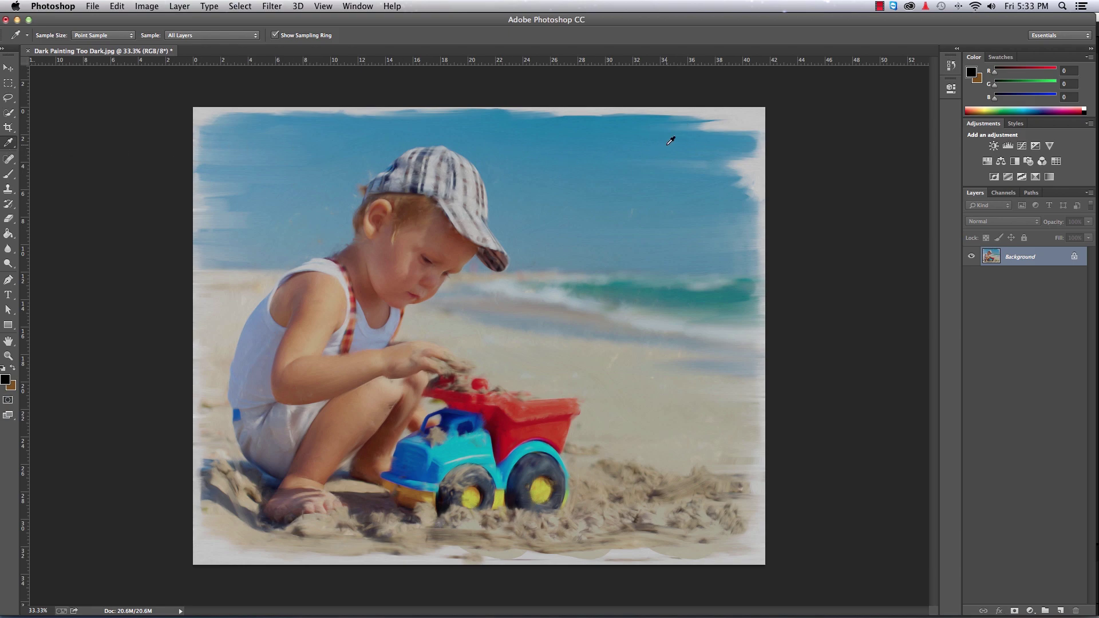
pyautogui.click(748, 117)
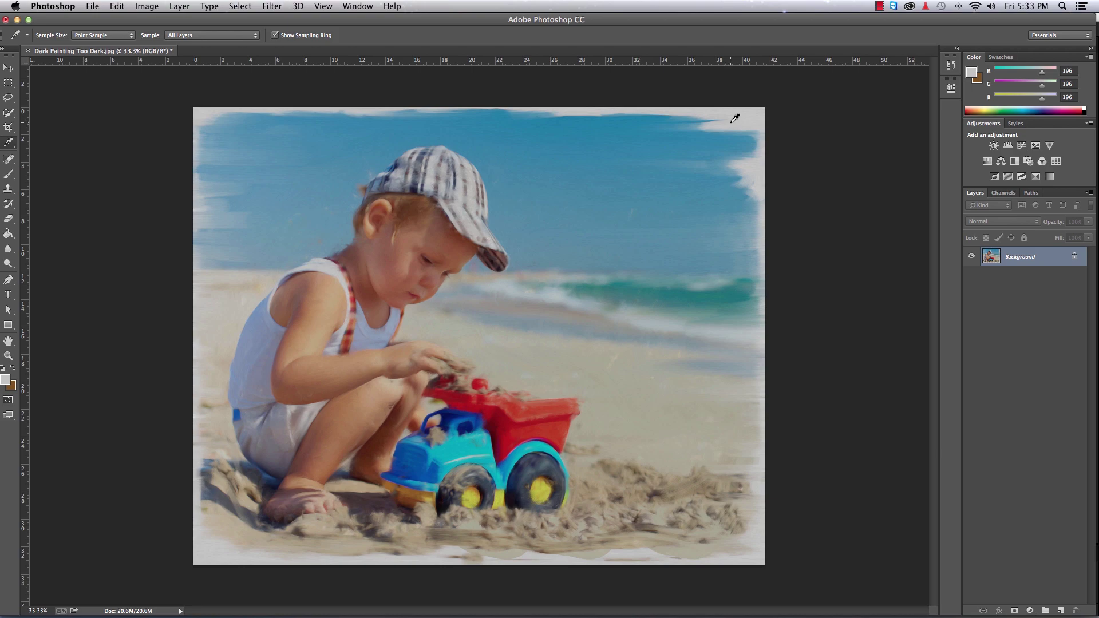
pyautogui.click(750, 114)
pyautogui.click(758, 117)
pyautogui.click(757, 118)
pyautogui.click(753, 120)
pyautogui.click(748, 119)
pyautogui.click(752, 120)
pyautogui.click(749, 121)
pyautogui.click(752, 121)
pyautogui.click(748, 120)
pyautogui.click(750, 121)
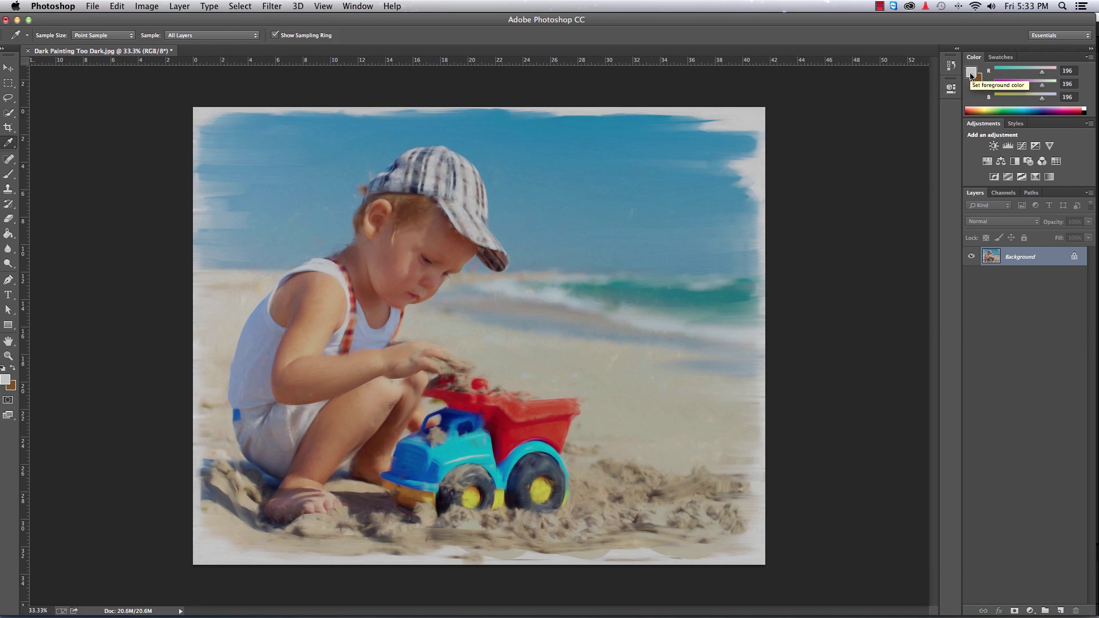
pyautogui.click(7, 382)
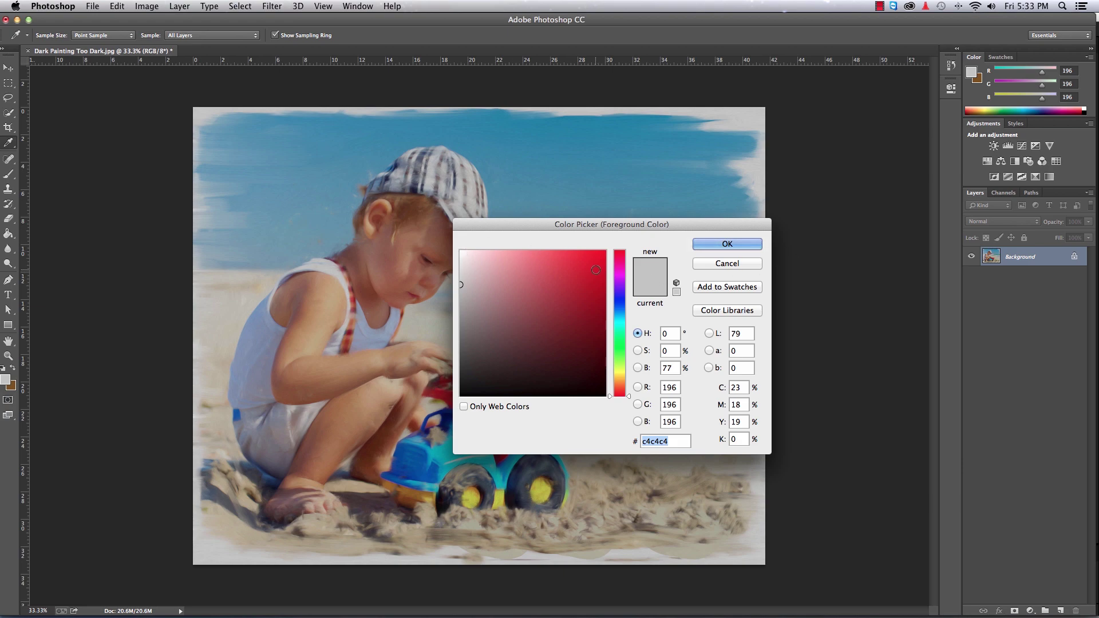
pyautogui.click(724, 263)
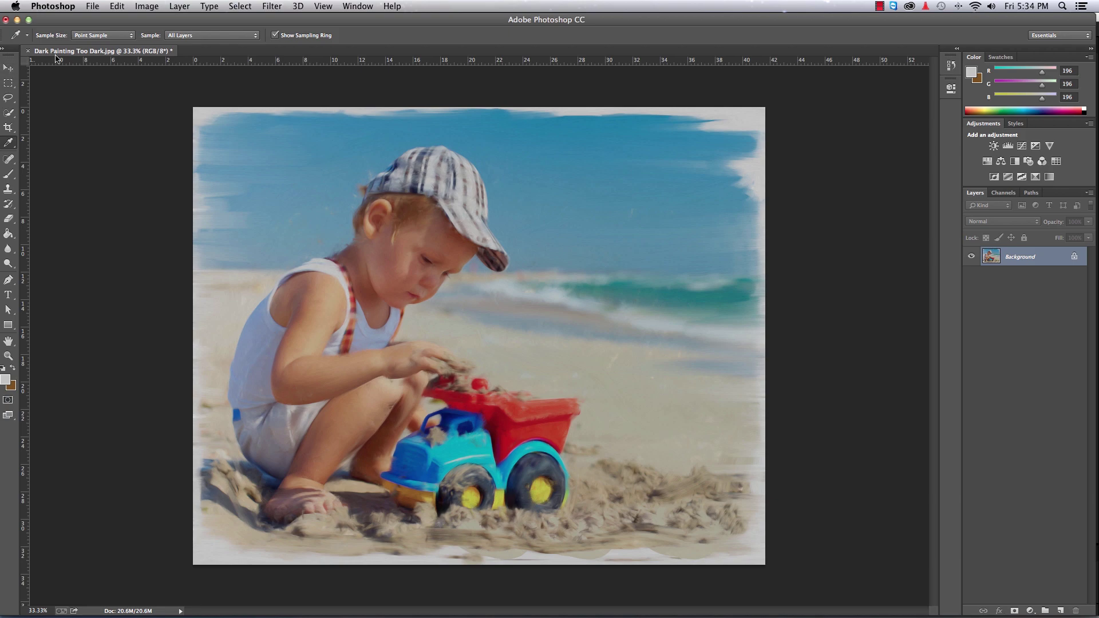
# - Open a Levels adjustment, lower the highlight input level to 230 and sample the pale border's upper-right corner
pyautogui.click(147, 7)
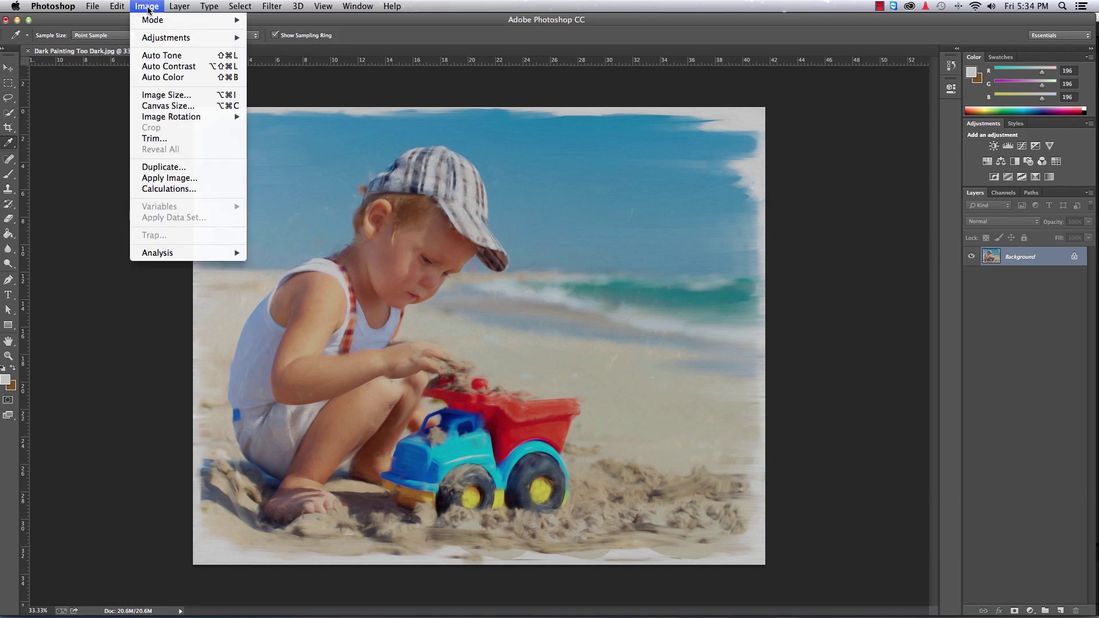
pyautogui.moveTo(151, 39)
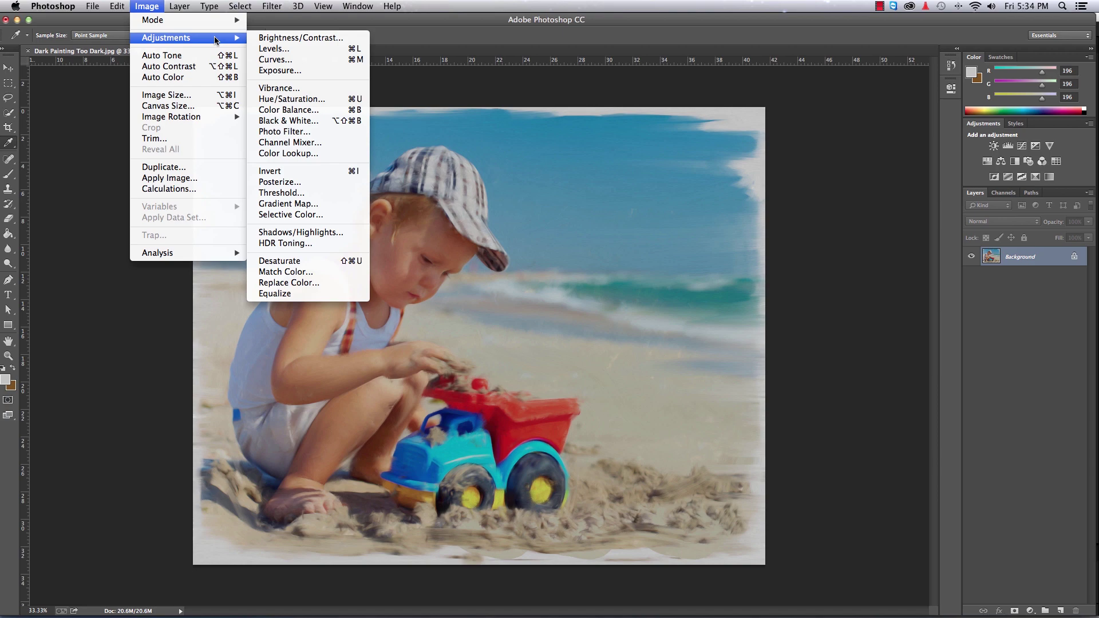
pyautogui.click(282, 50)
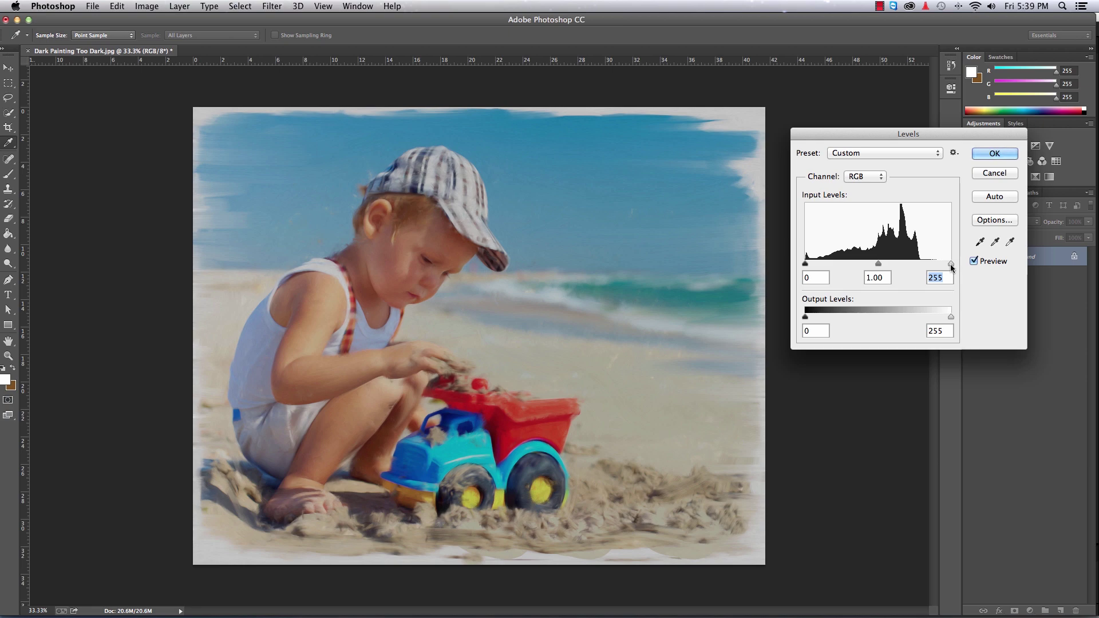
pyautogui.moveTo(951, 264); pyautogui.dragTo(937, 268)
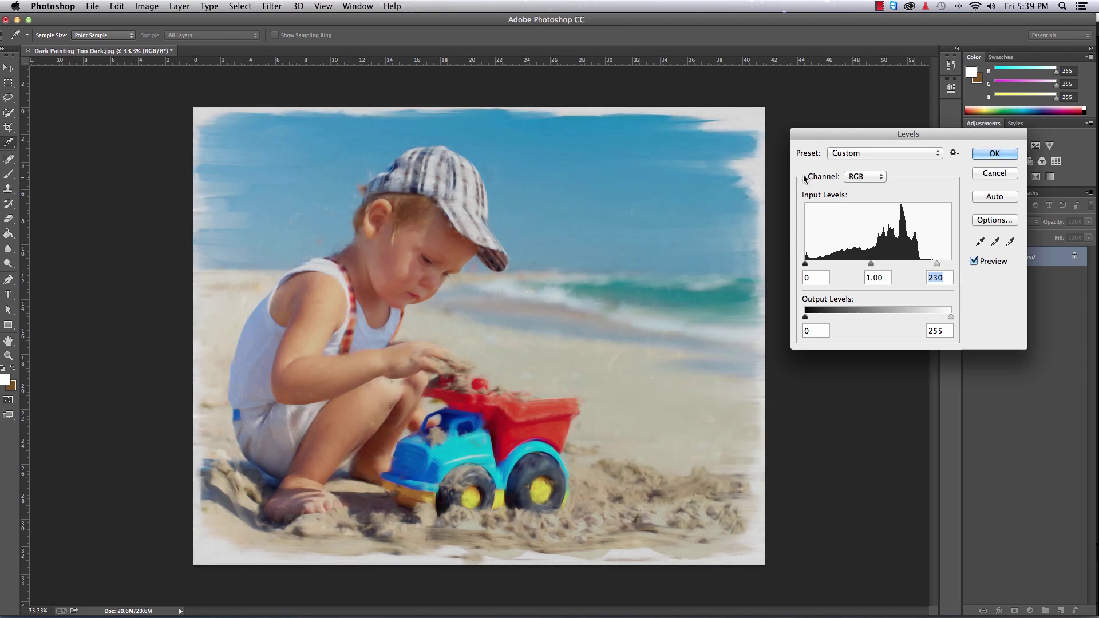
pyautogui.click(749, 115)
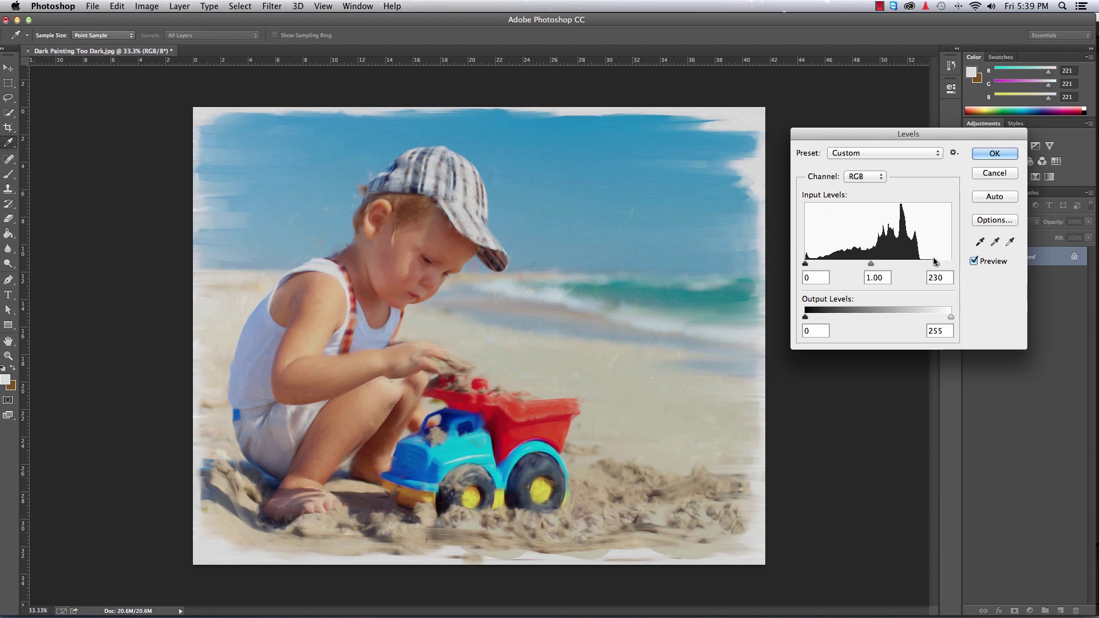
# - Restore the highlight input level to 255 and resample the border around the painting's upper-right corner
pyautogui.moveTo(936, 264); pyautogui.dragTo(952, 263)
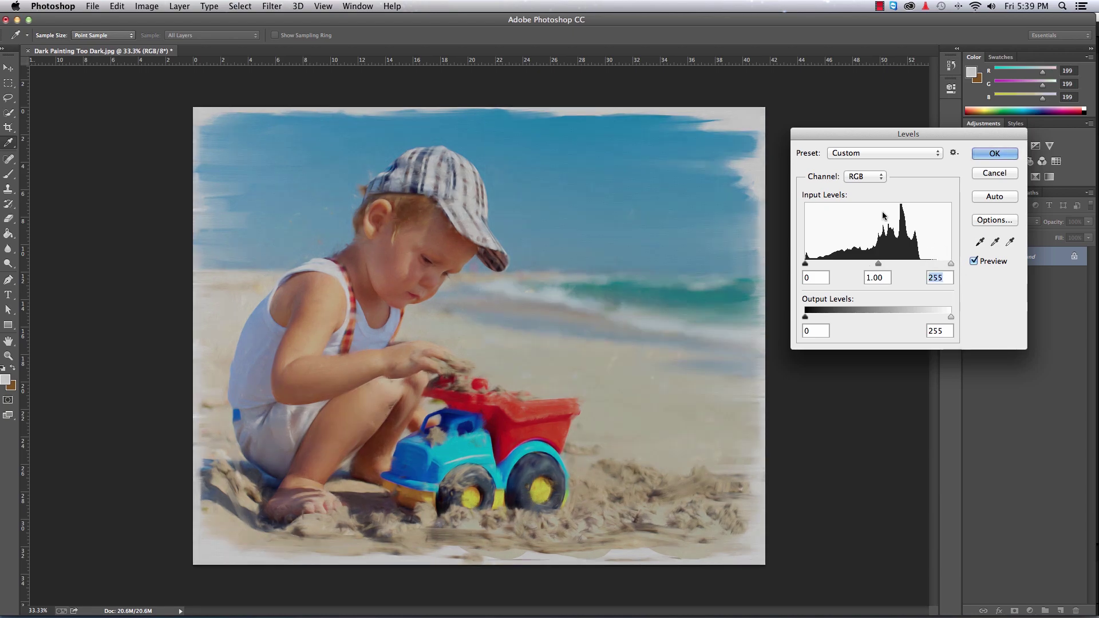
pyautogui.click(750, 116)
pyautogui.click(746, 117)
pyautogui.click(747, 116)
pyautogui.click(747, 117)
pyautogui.click(750, 117)
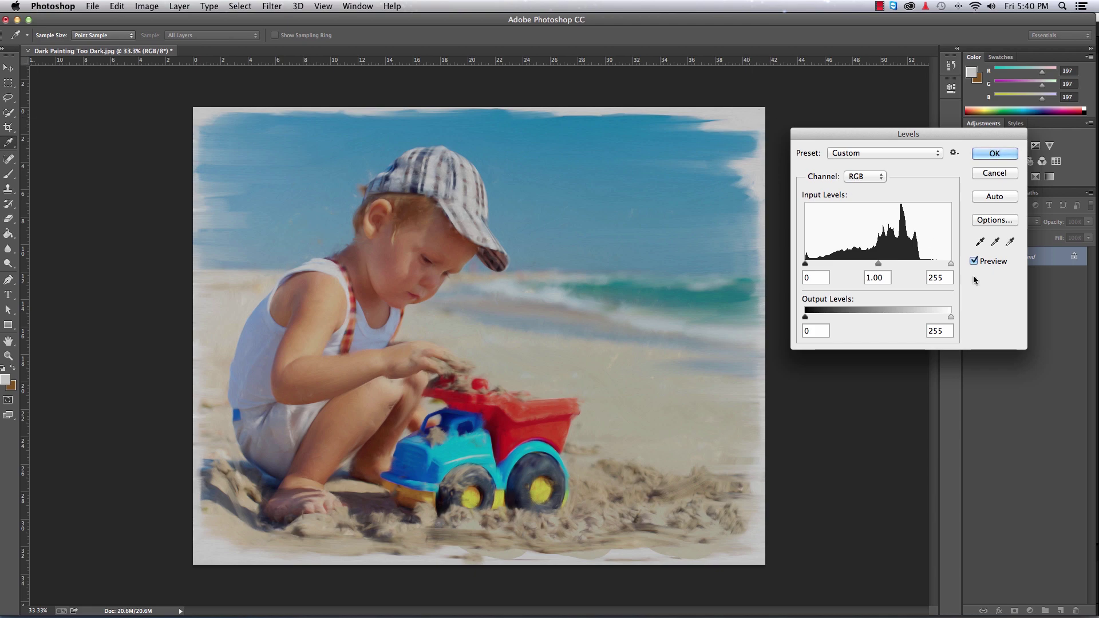
# - Lower the highlight input level in stages to 217, 209 and 199, sampling the border corner after each change
pyautogui.moveTo(951, 264); pyautogui.dragTo(929, 263)
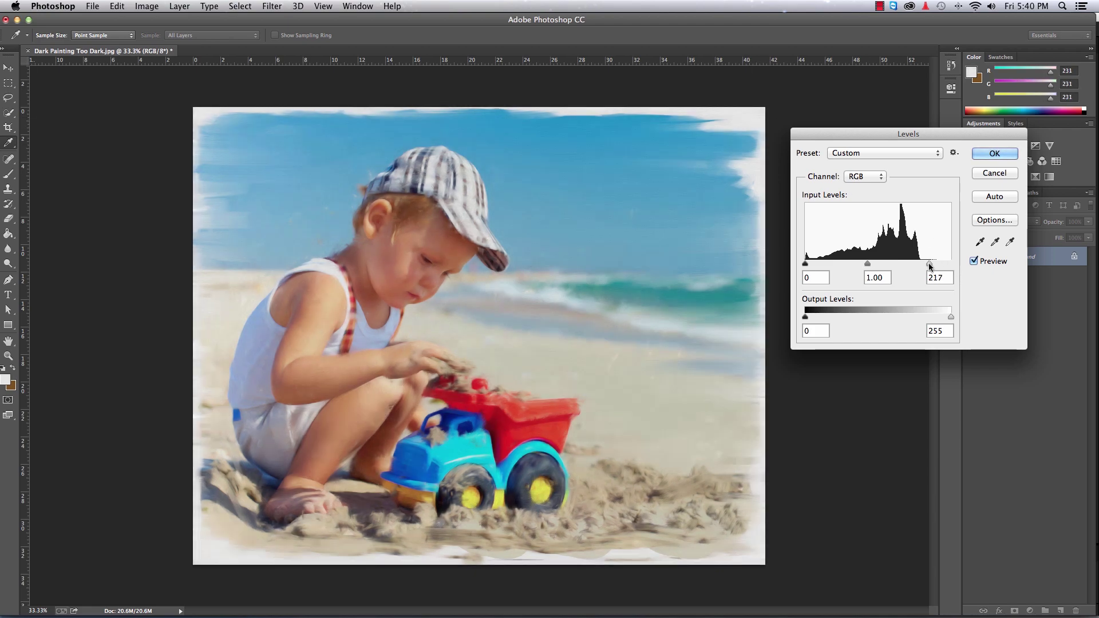
pyautogui.click(752, 119)
pyautogui.click(757, 115)
pyautogui.moveTo(929, 264); pyautogui.dragTo(922, 264)
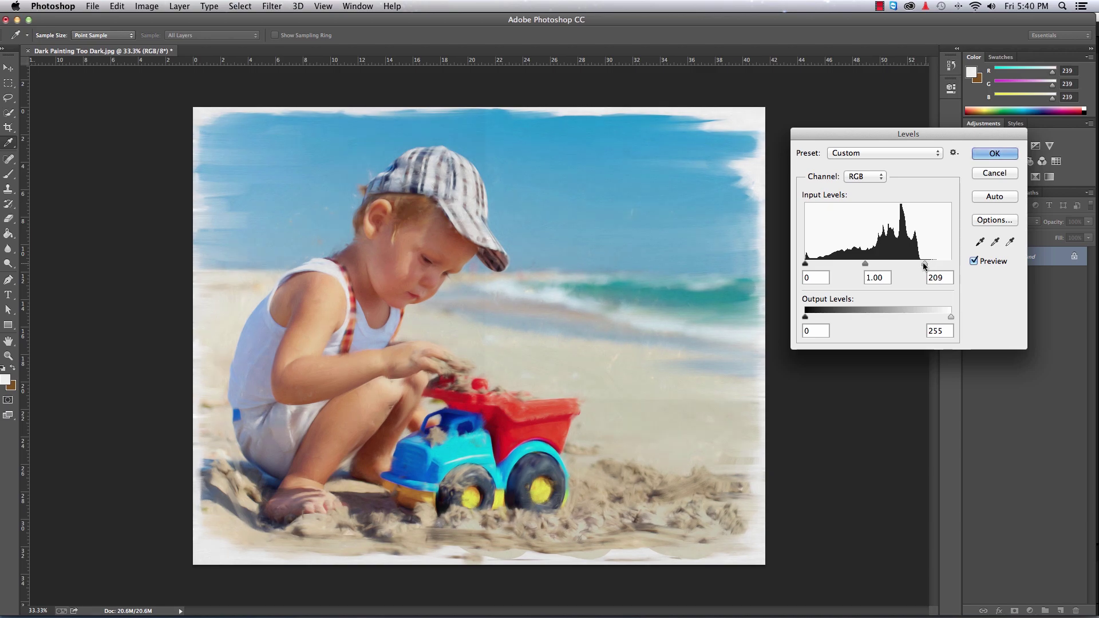
pyautogui.click(753, 121)
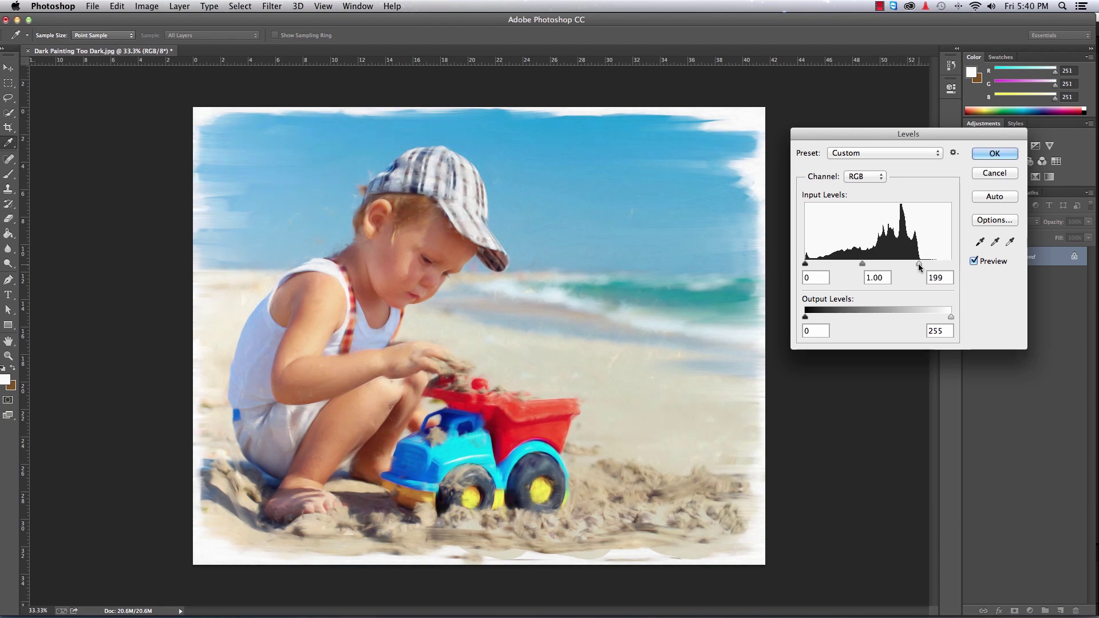
pyautogui.click(753, 123)
# - Try a midtone level of 1.25 with a highlight level of 197, sampling the border corner, and discard the Levels adjustment
pyautogui.moveTo(862, 266); pyautogui.dragTo(854, 270)
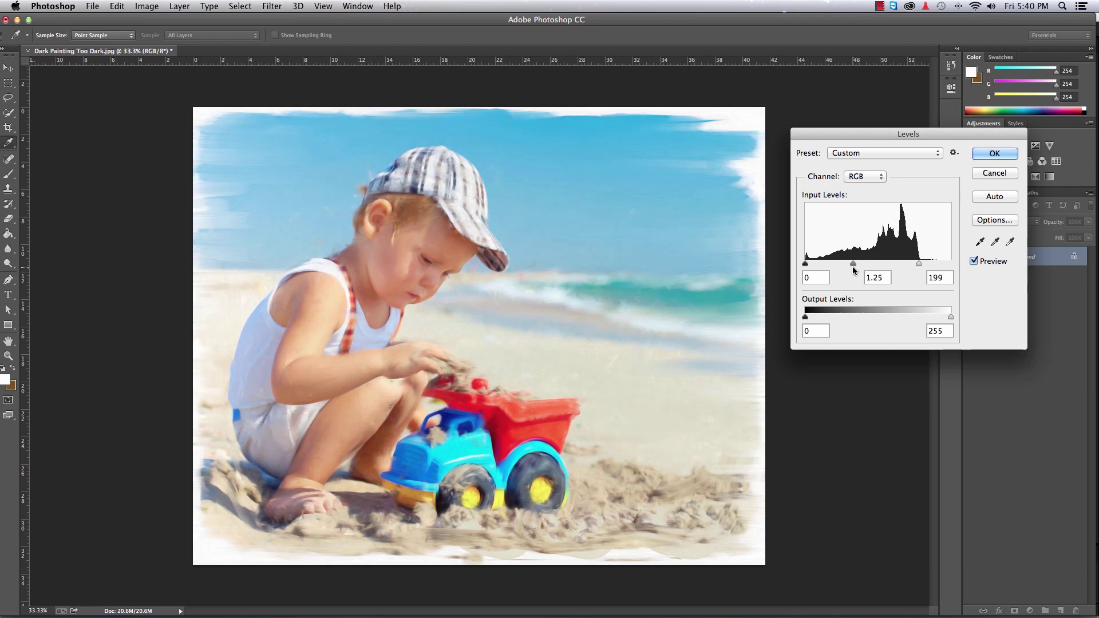
pyautogui.click(754, 114)
pyautogui.moveTo(919, 263); pyautogui.dragTo(917, 264)
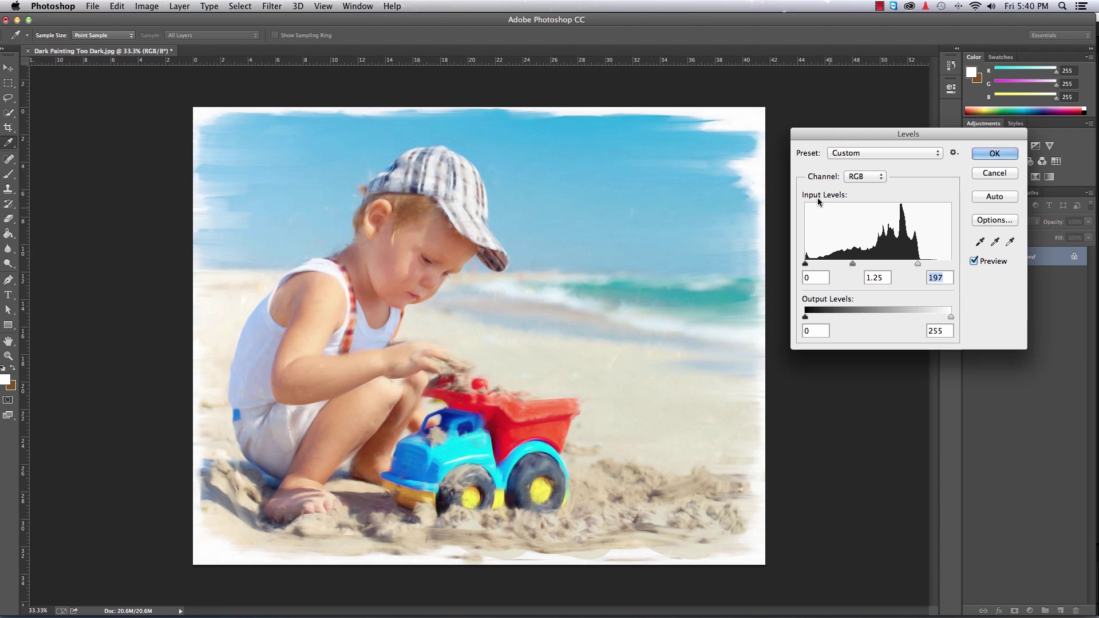
pyautogui.click(753, 113)
pyautogui.click(993, 173)
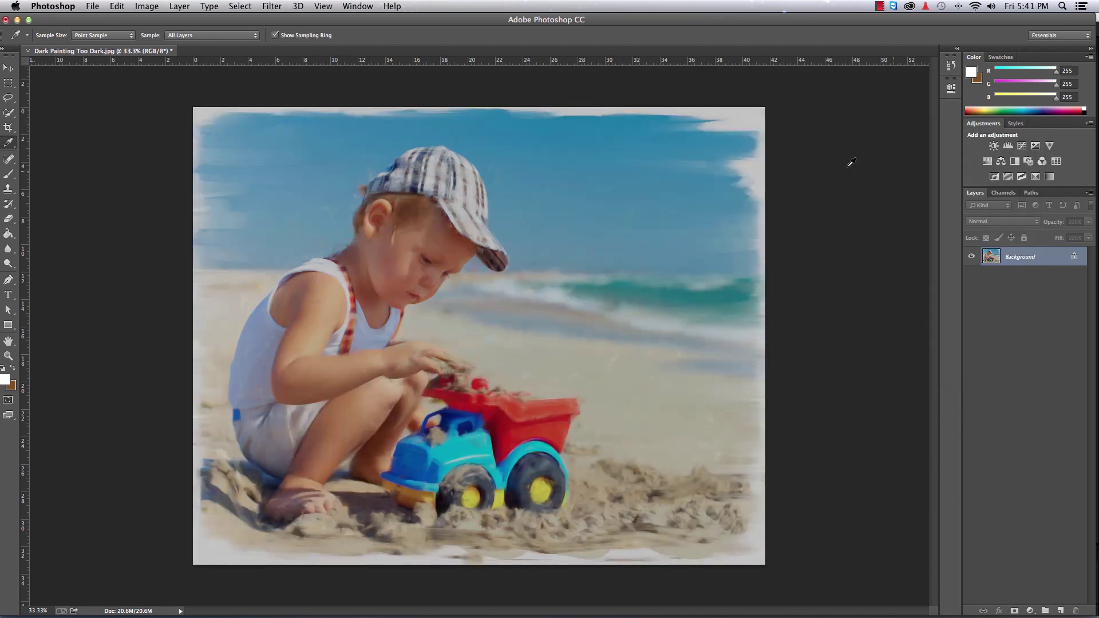
# - Open a fresh Levels adjustment and set the white point by sampling the pale border near the painting's upper-right corner
pyautogui.click(138, 7)
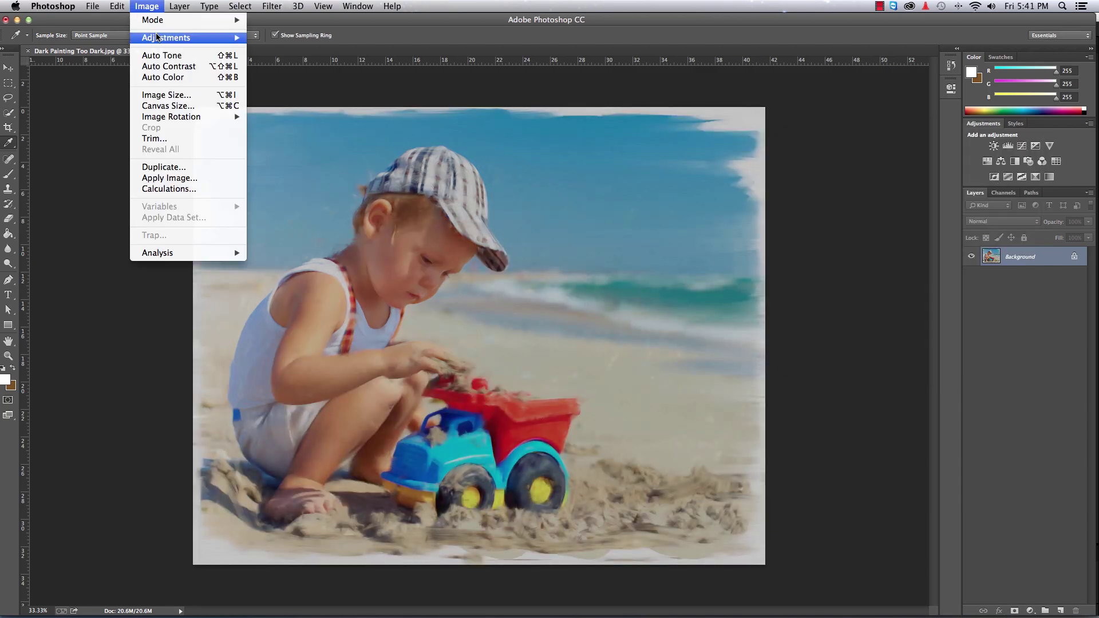
pyautogui.moveTo(214, 39)
pyautogui.click(274, 48)
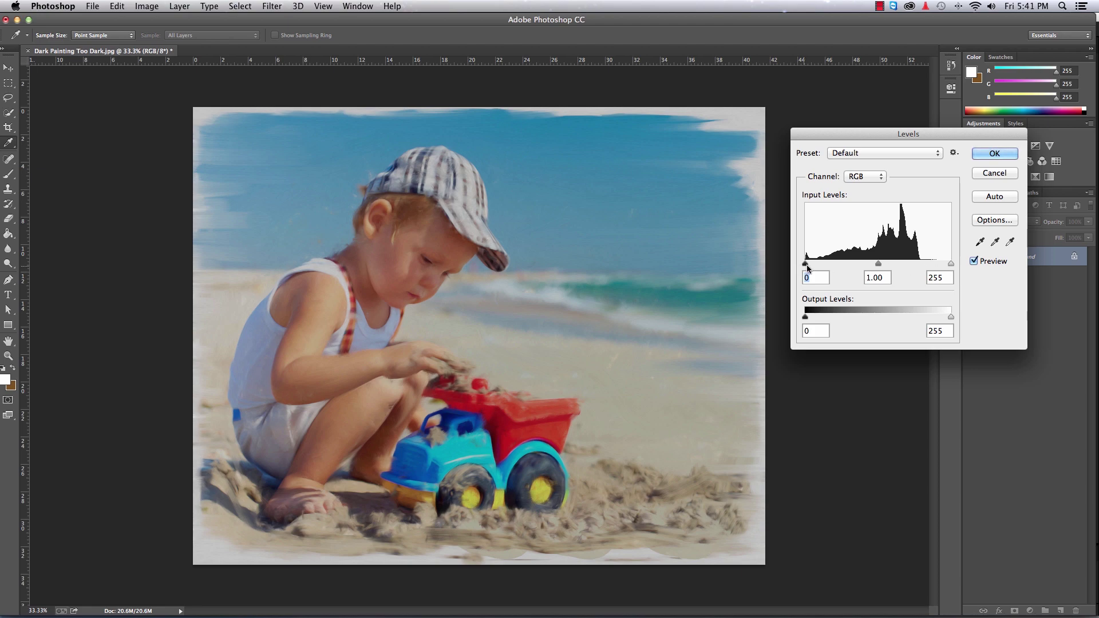
pyautogui.click(1009, 245)
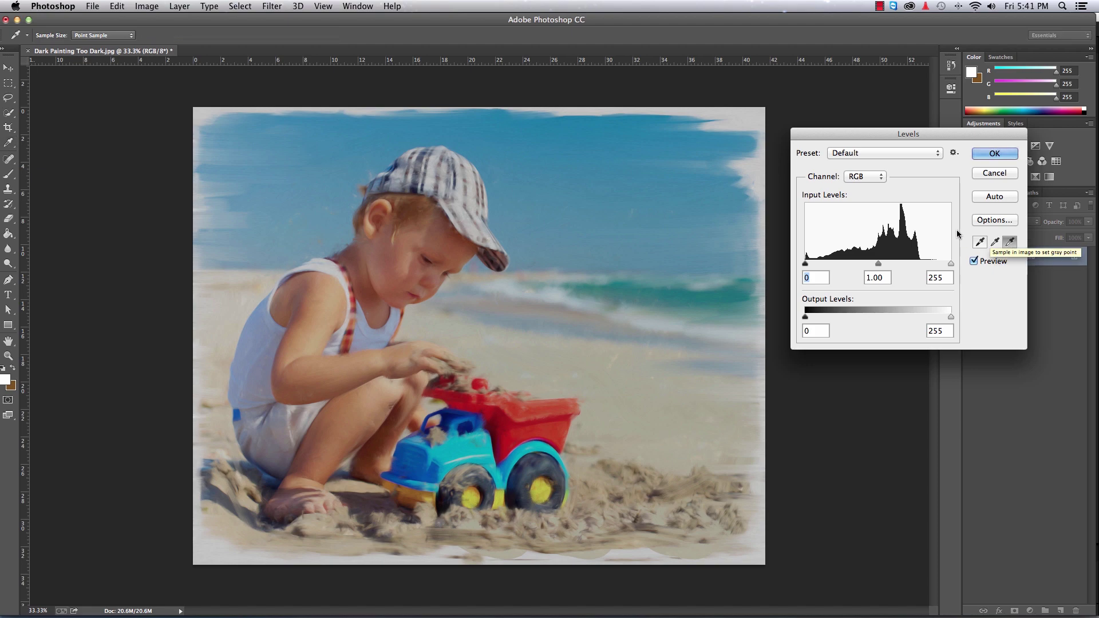
pyautogui.click(749, 115)
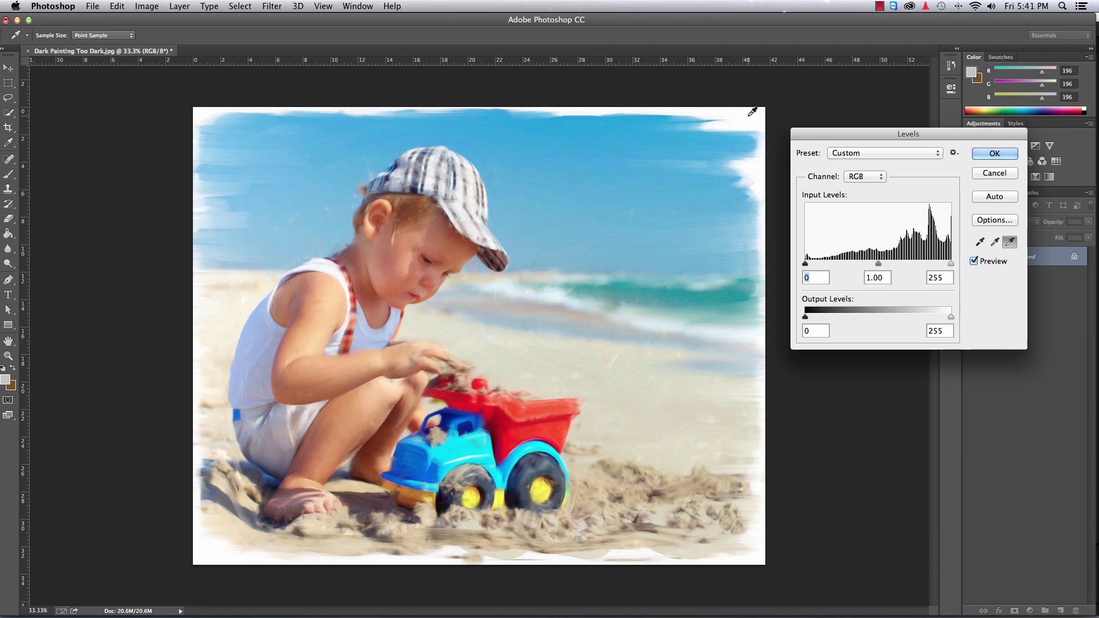
pyautogui.click(749, 114)
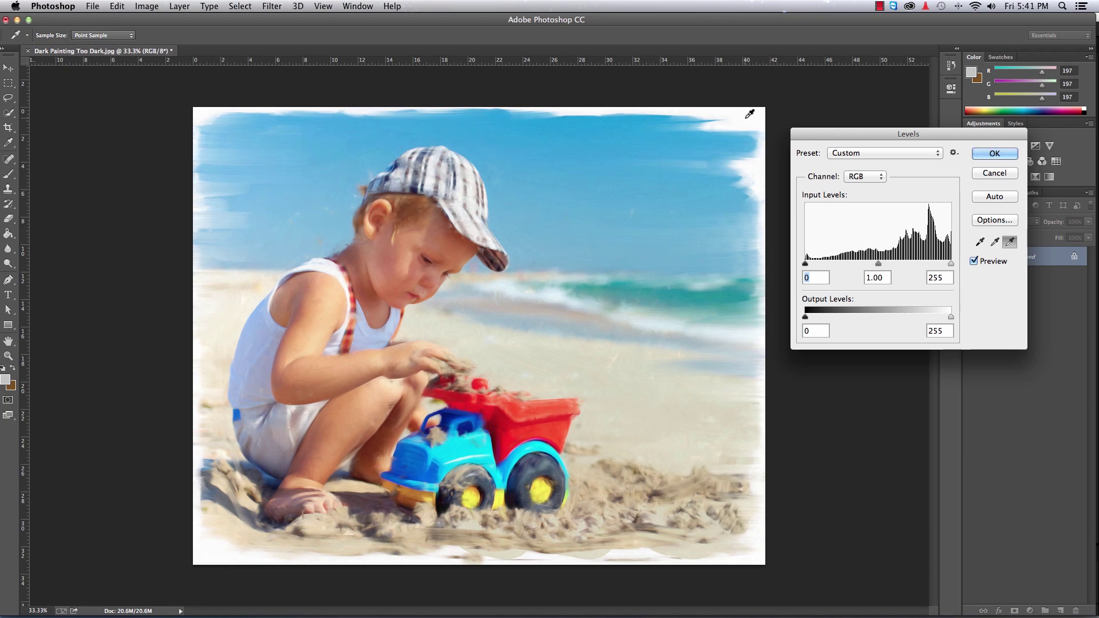
pyautogui.click(750, 115)
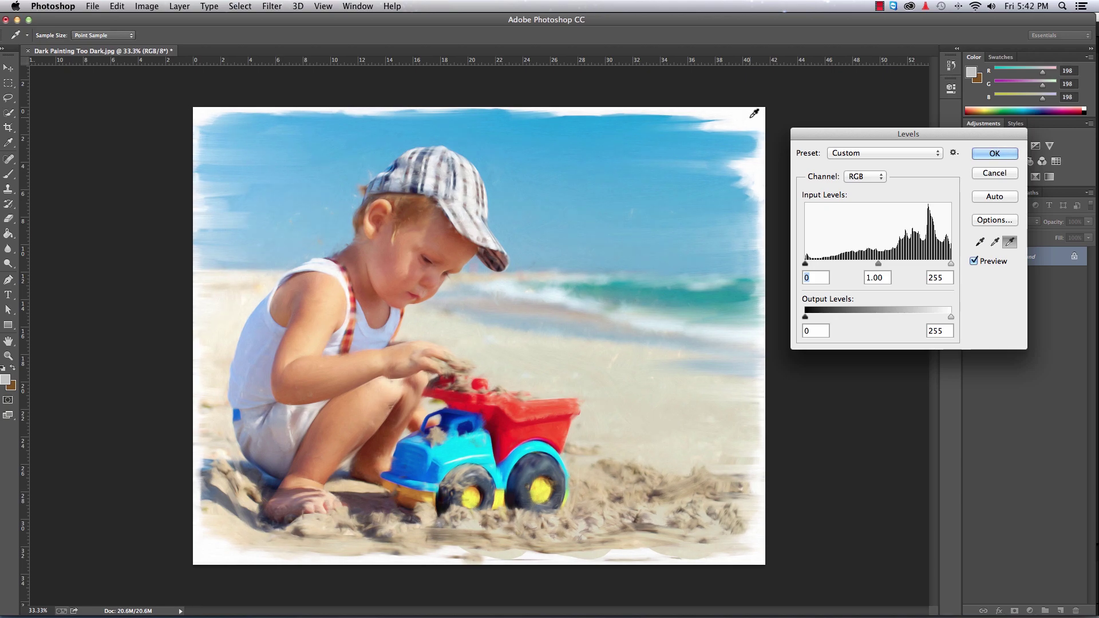
pyautogui.click(754, 114)
pyautogui.click(753, 117)
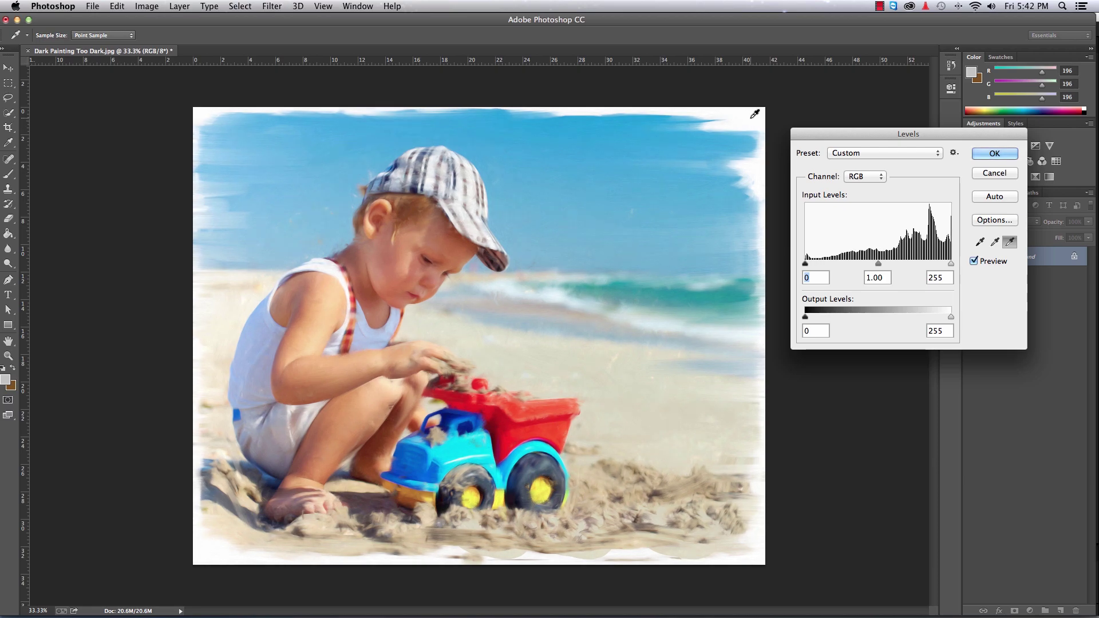
pyautogui.click(757, 117)
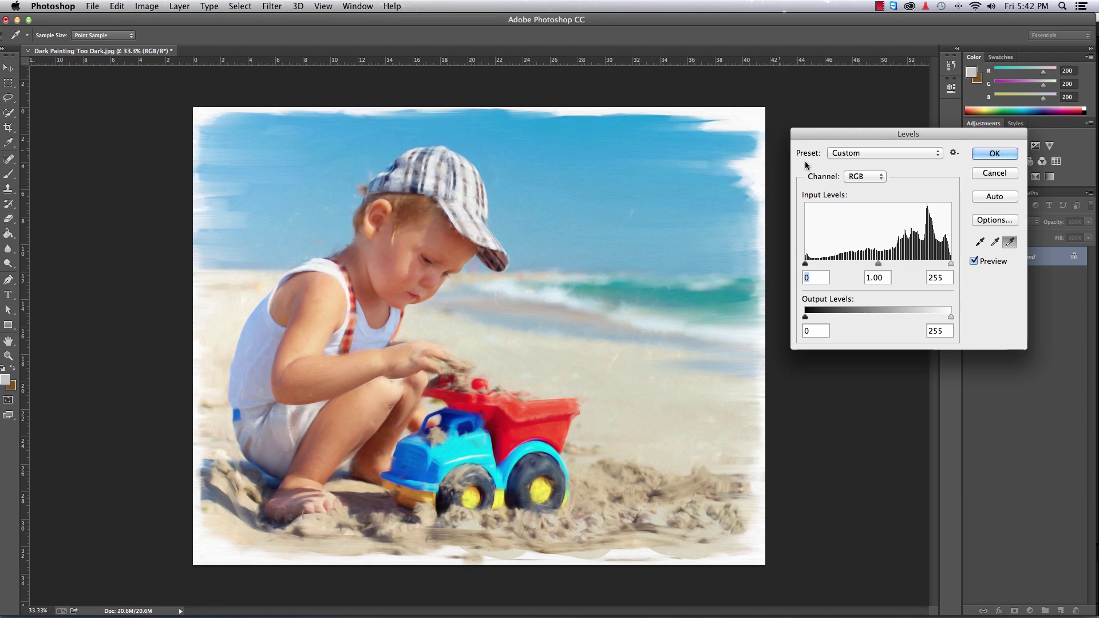
# - Set the Levels black point by sampling the dark tire of the toy truck's front wheel
pyautogui.click(980, 243)
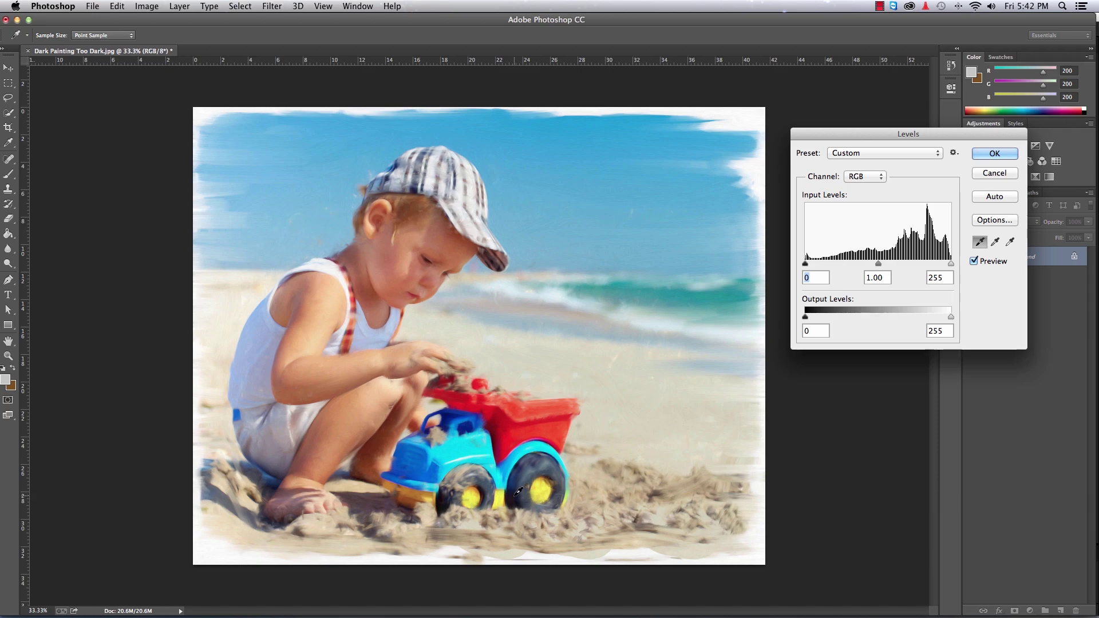
pyautogui.click(445, 501)
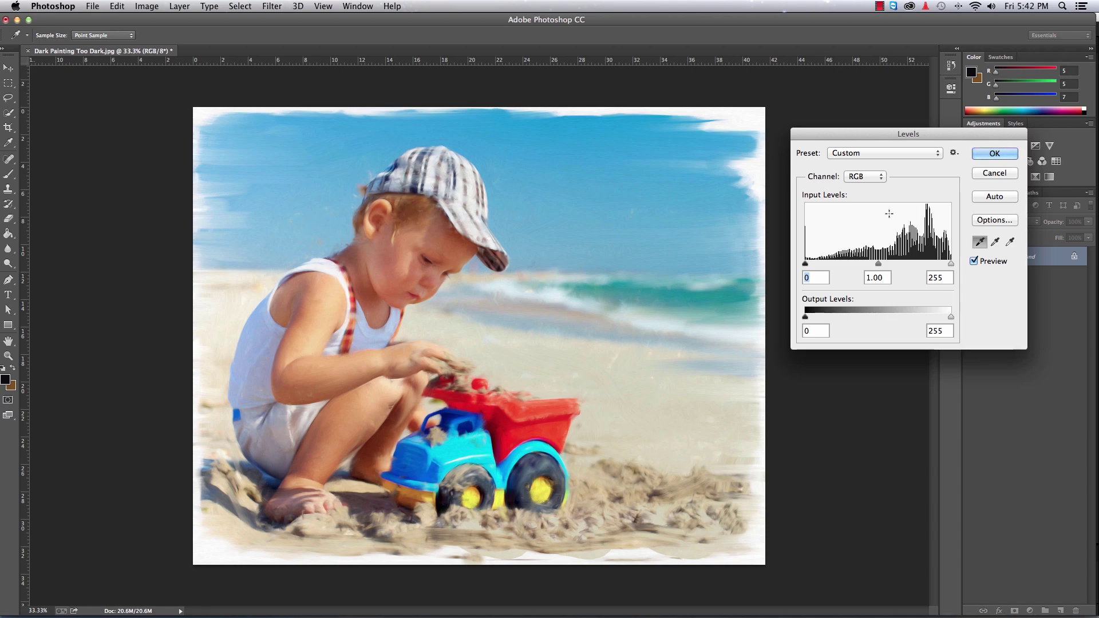
pyautogui.click(446, 499)
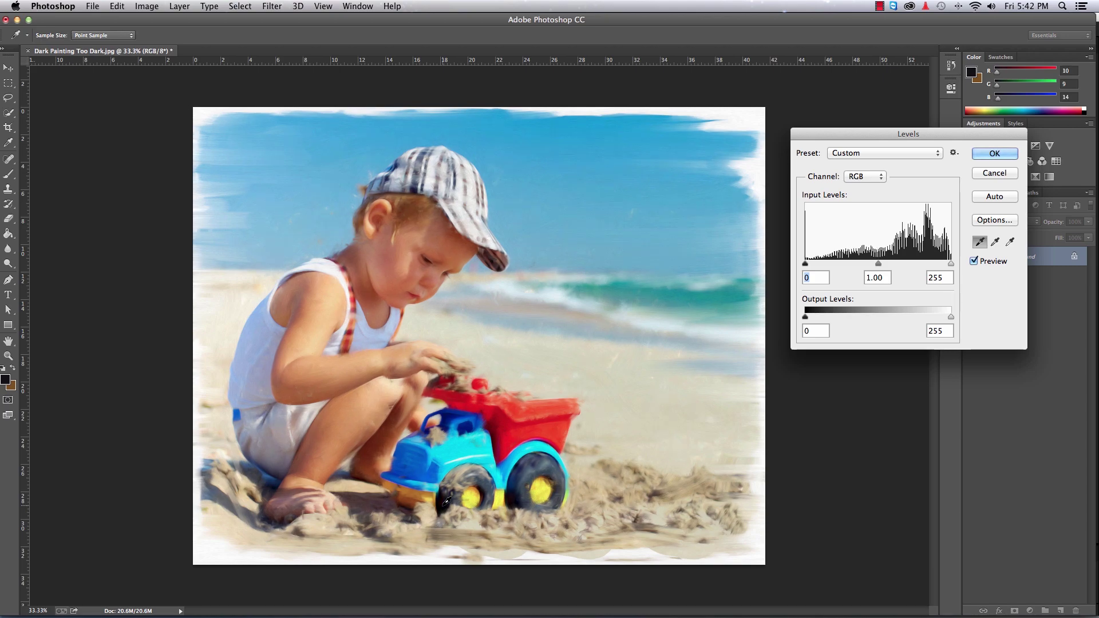
# - Try different Levels black points by sampling the dark tires of the toy truck's front and rear wheels, ending on the front tire
pyautogui.click(446, 499)
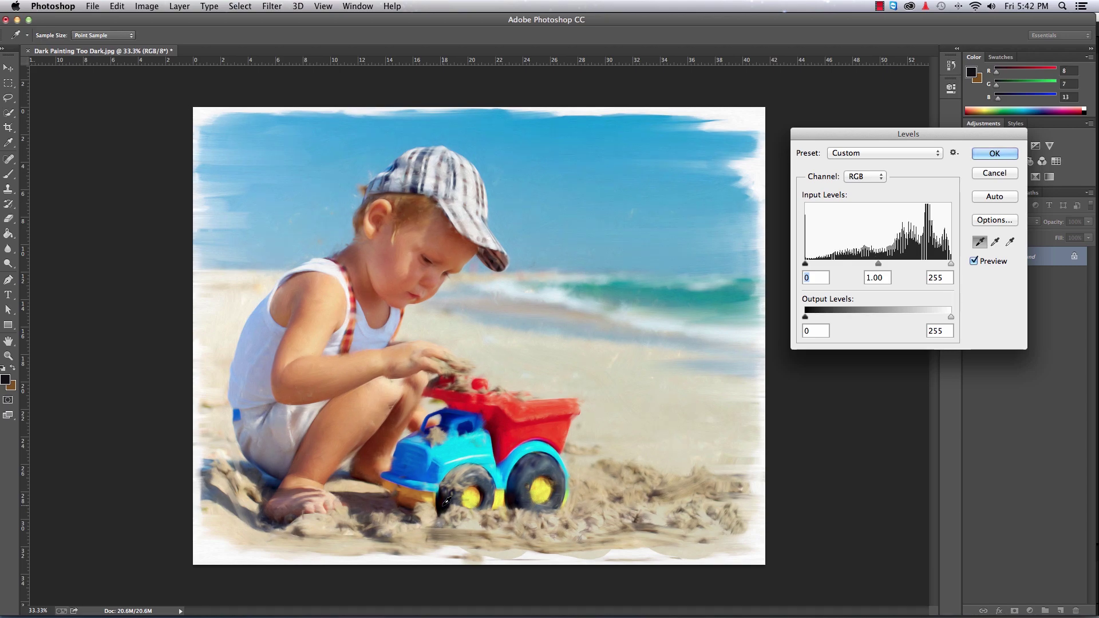
pyautogui.click(518, 499)
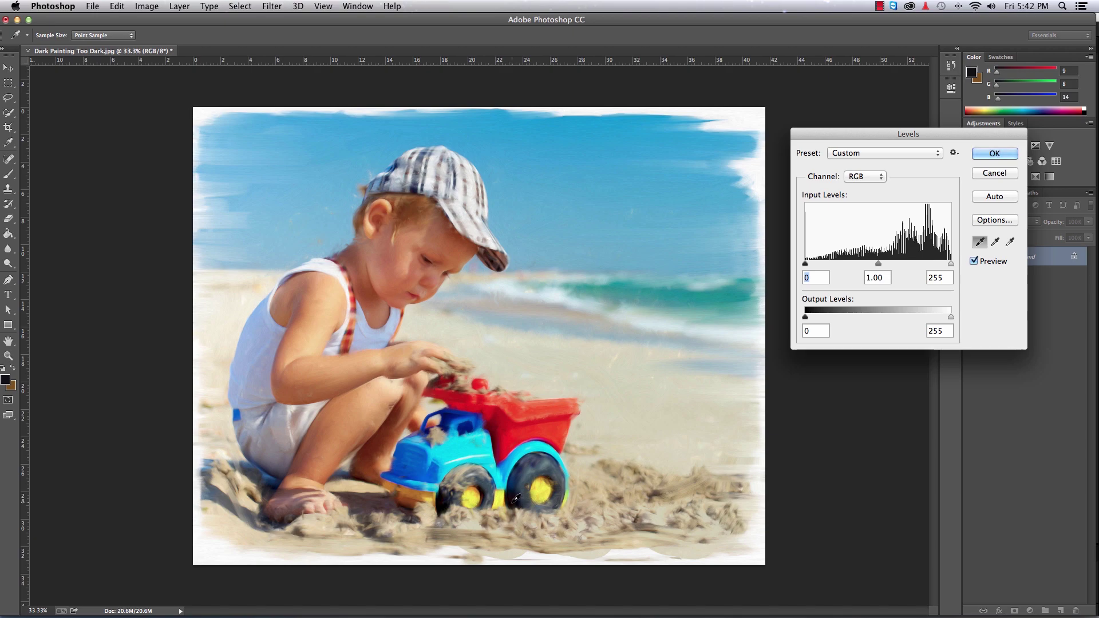
pyautogui.click(518, 500)
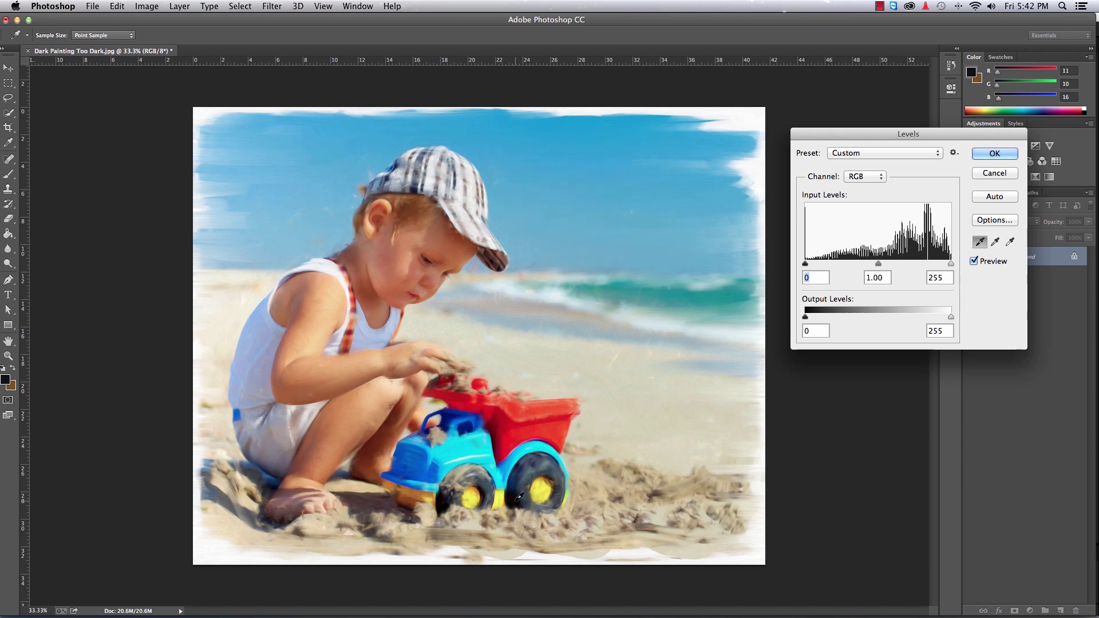
pyautogui.click(445, 503)
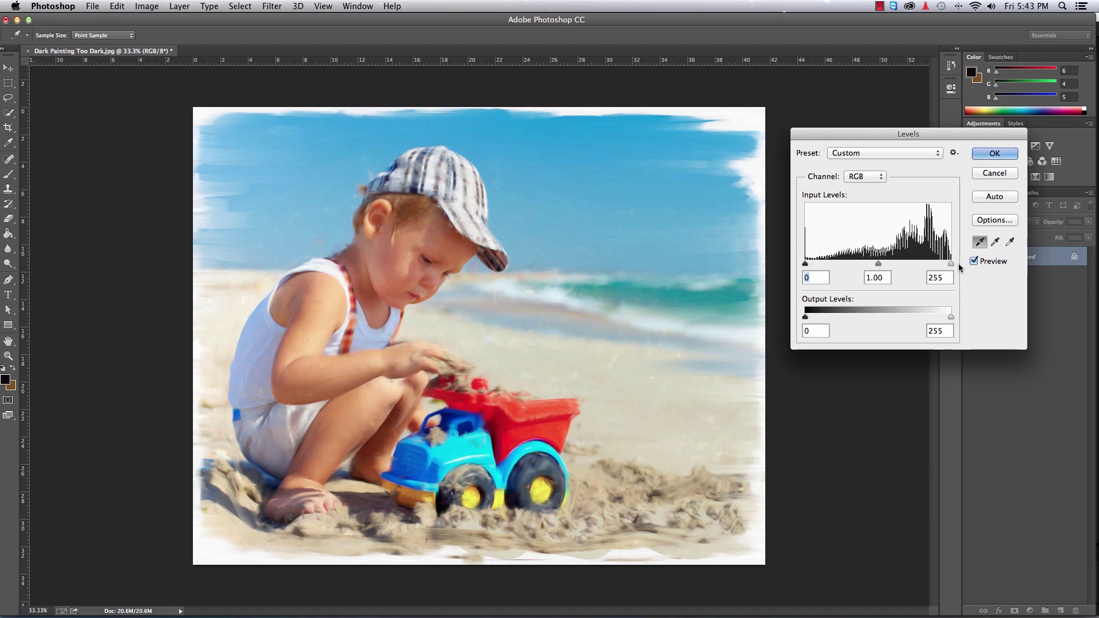
# - Try the Levels gray point on the red truck bed and then on the blue sky
pyautogui.click(993, 243)
pyautogui.click(553, 424)
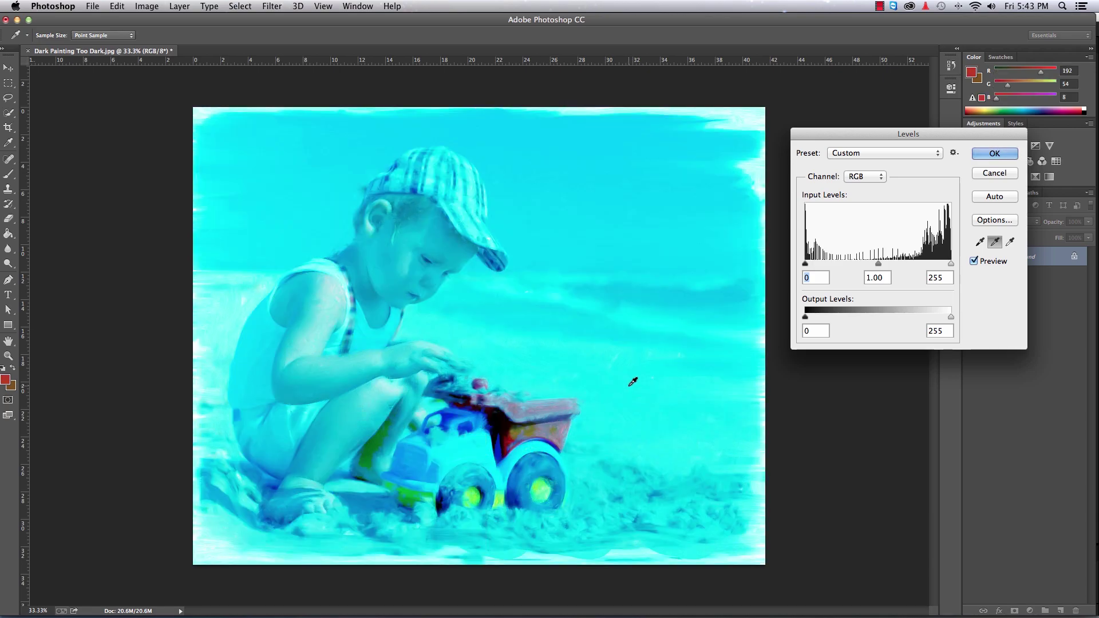
pyautogui.click(613, 198)
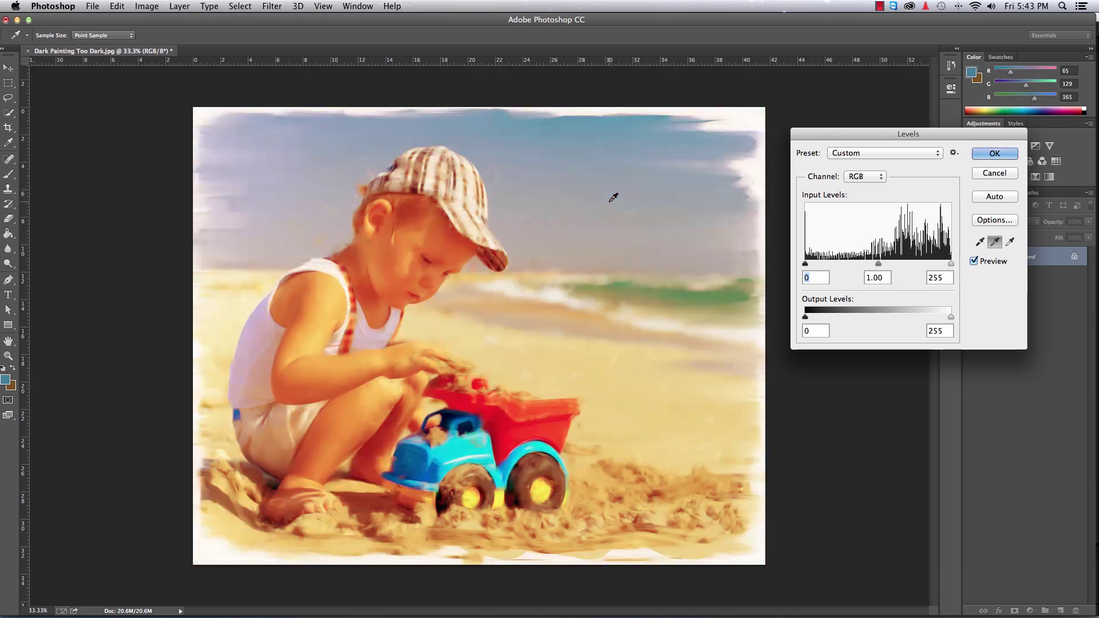
pyautogui.click(883, 179)
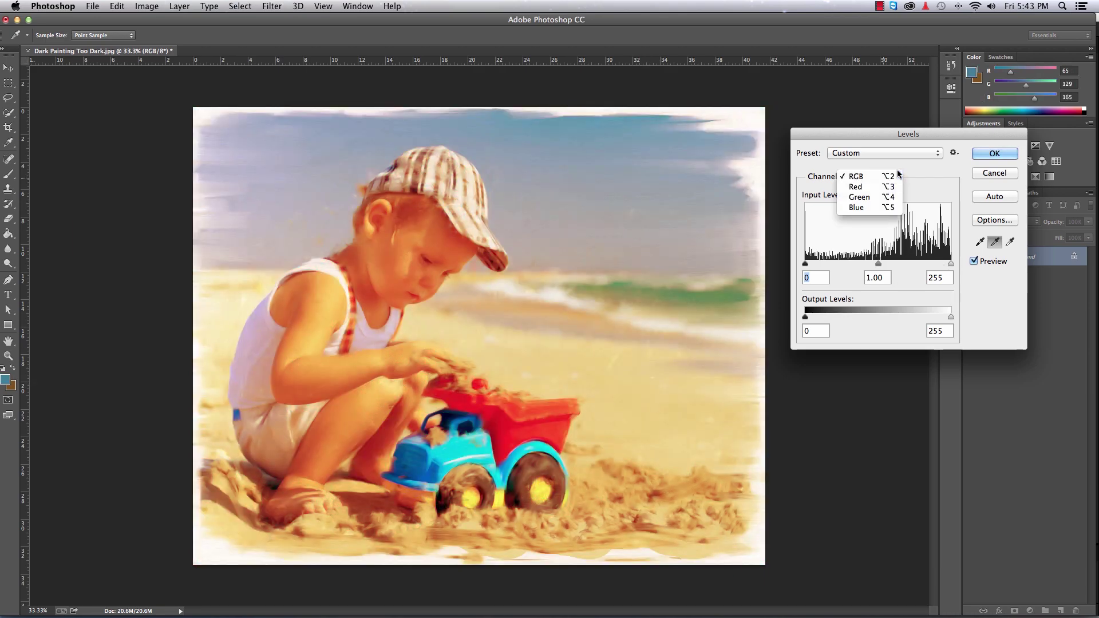
pyautogui.click(899, 171)
# - Try the Levels gray point on shaded areas of the boy's white shirt
pyautogui.click(995, 243)
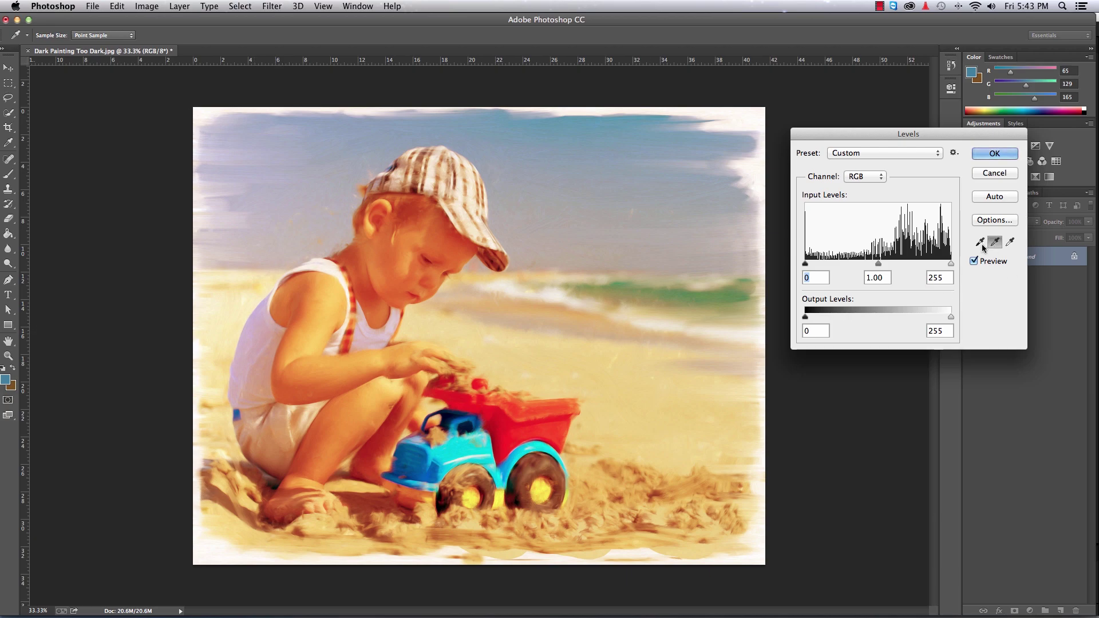
pyautogui.click(262, 319)
pyautogui.click(261, 320)
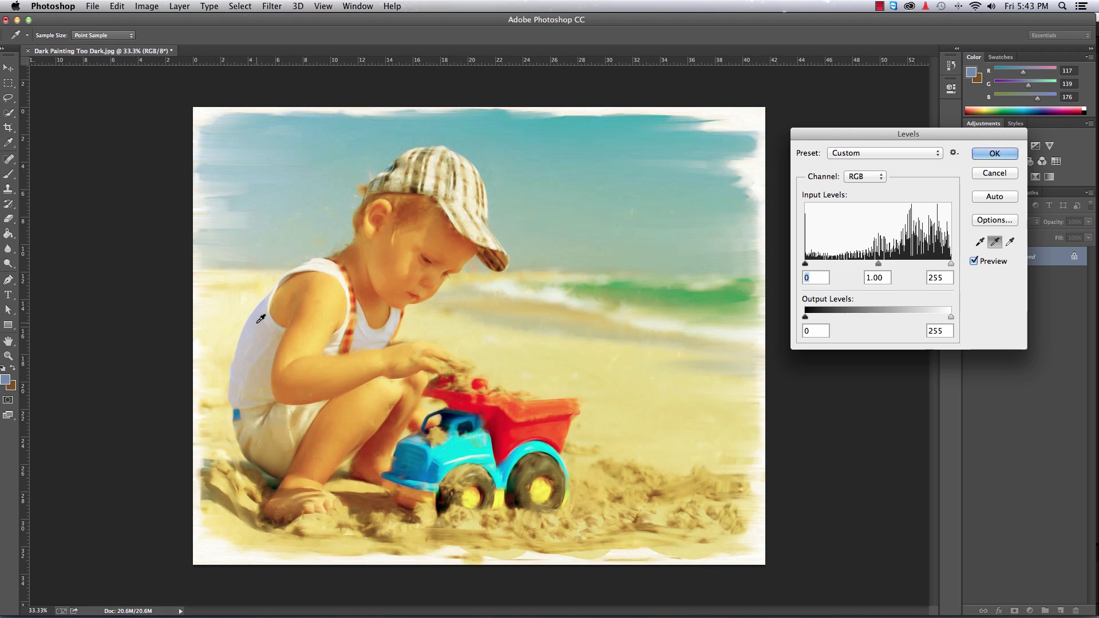
pyautogui.click(267, 363)
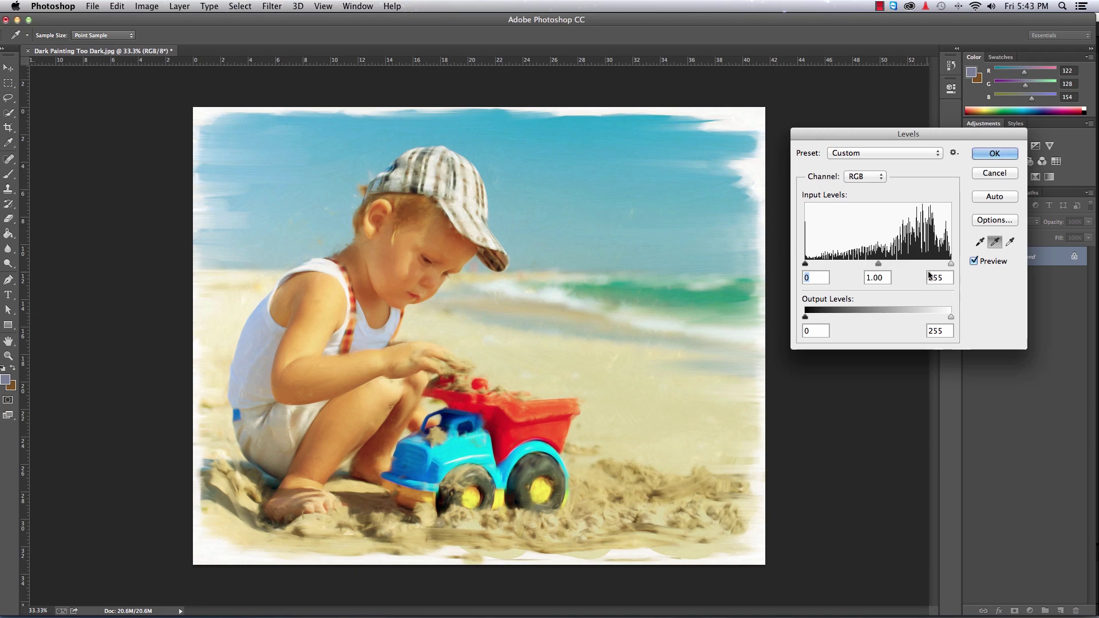
# - Compare the image with and without the Levels preview, try a midtone level of 0.83, and discard the adjustment
pyautogui.click(974, 261)
pyautogui.click(974, 261)
pyautogui.click(975, 261)
pyautogui.click(974, 261)
pyautogui.moveTo(879, 263); pyautogui.dragTo(887, 266)
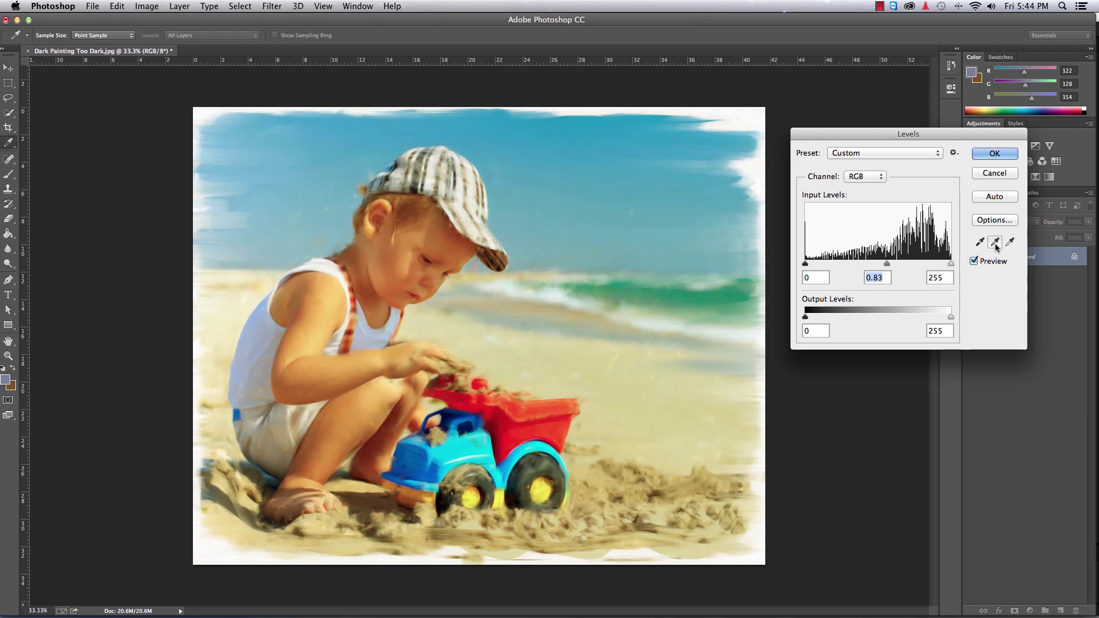
pyautogui.click(997, 174)
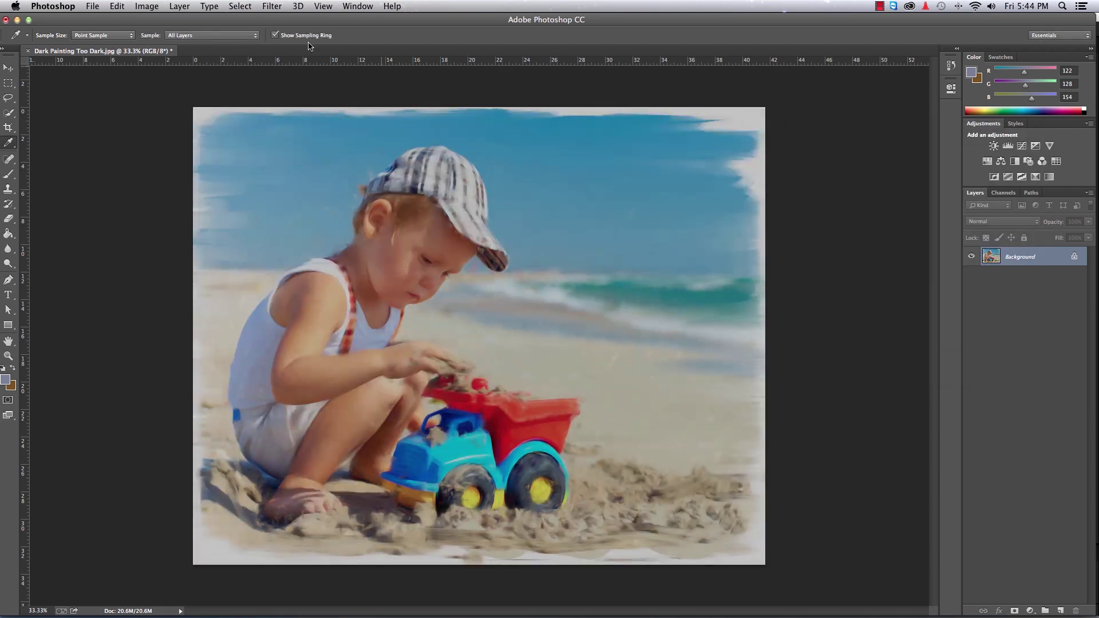
# - Open a fresh Levels adjustment and set the white point from the pale border near the painting's upper-right corner
pyautogui.click(146, 6)
pyautogui.moveTo(152, 38)
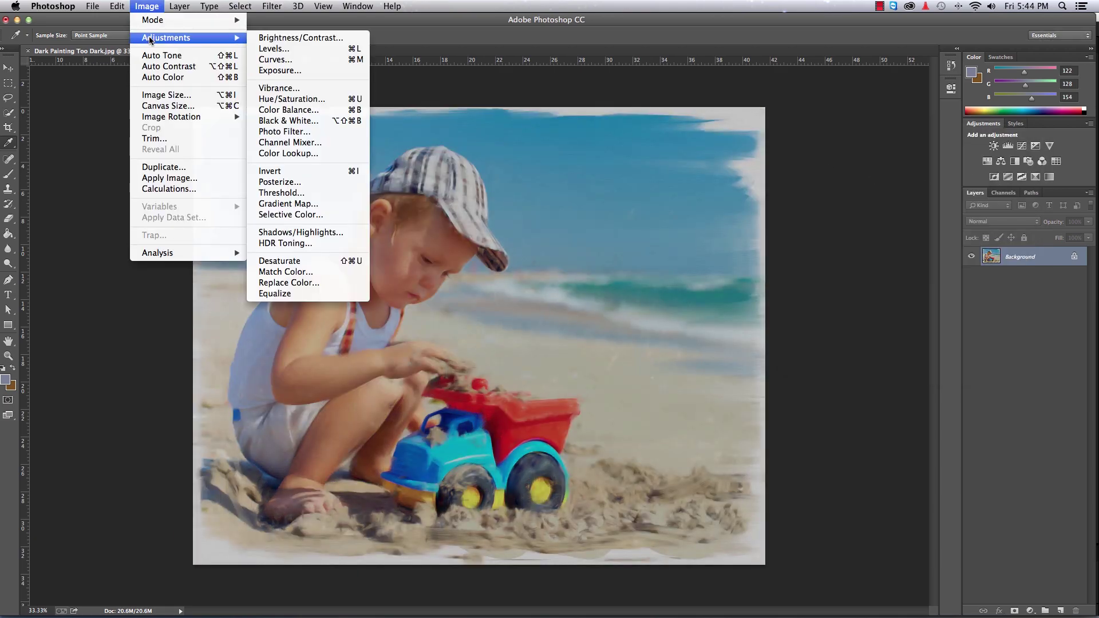
pyautogui.click(274, 48)
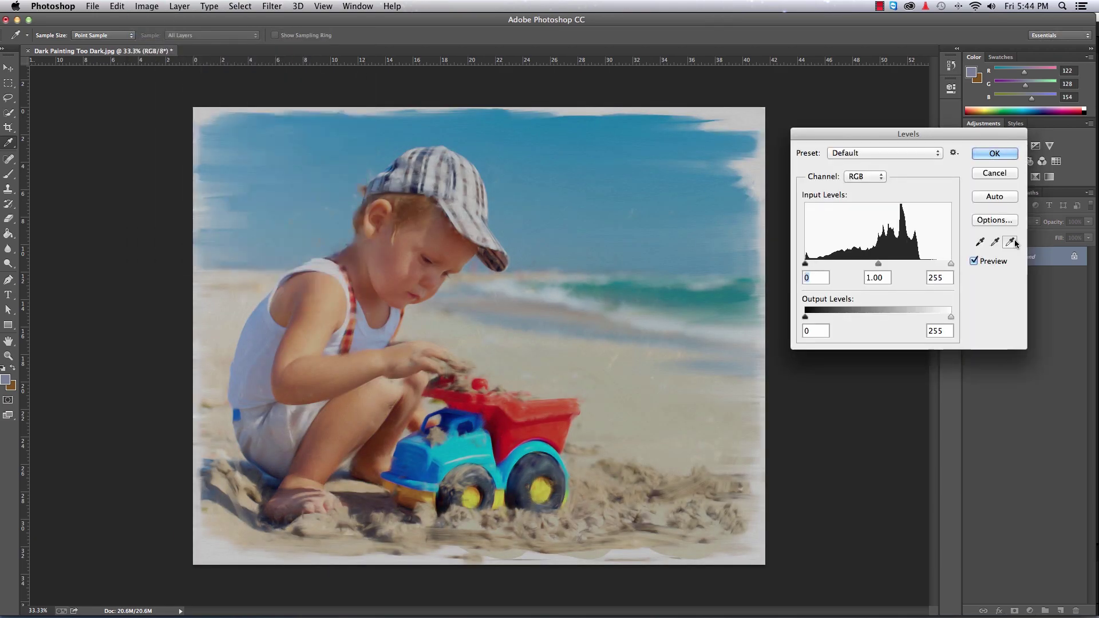
pyautogui.click(750, 120)
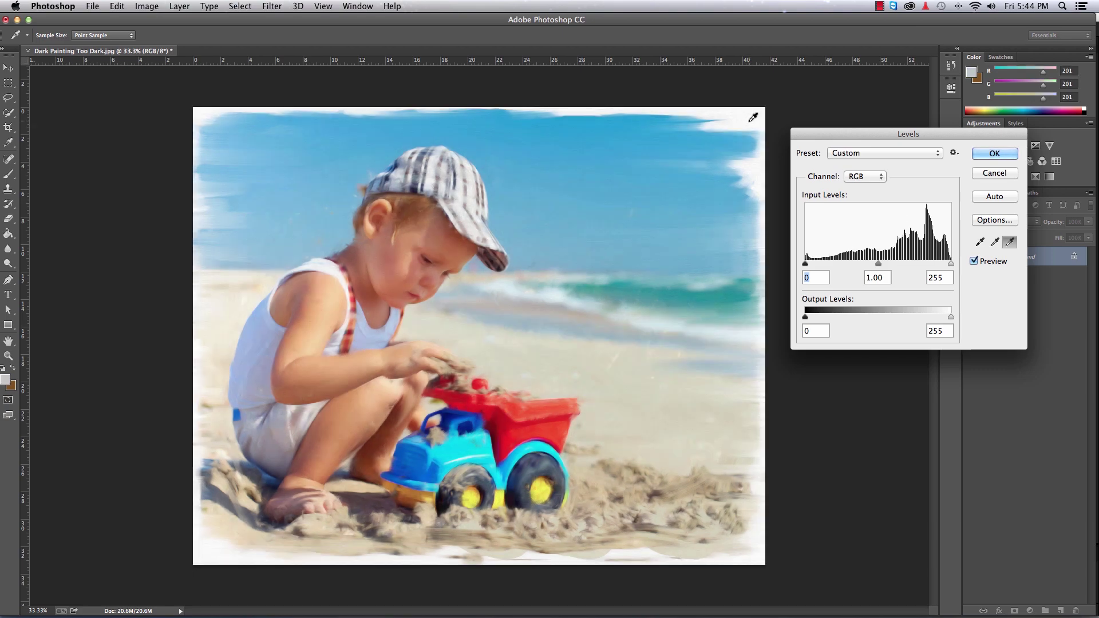
pyautogui.click(750, 120)
# - Set the Levels black point from the front wheel's dark tire and lighten the midtones slightly
pyautogui.click(979, 241)
pyautogui.click(445, 501)
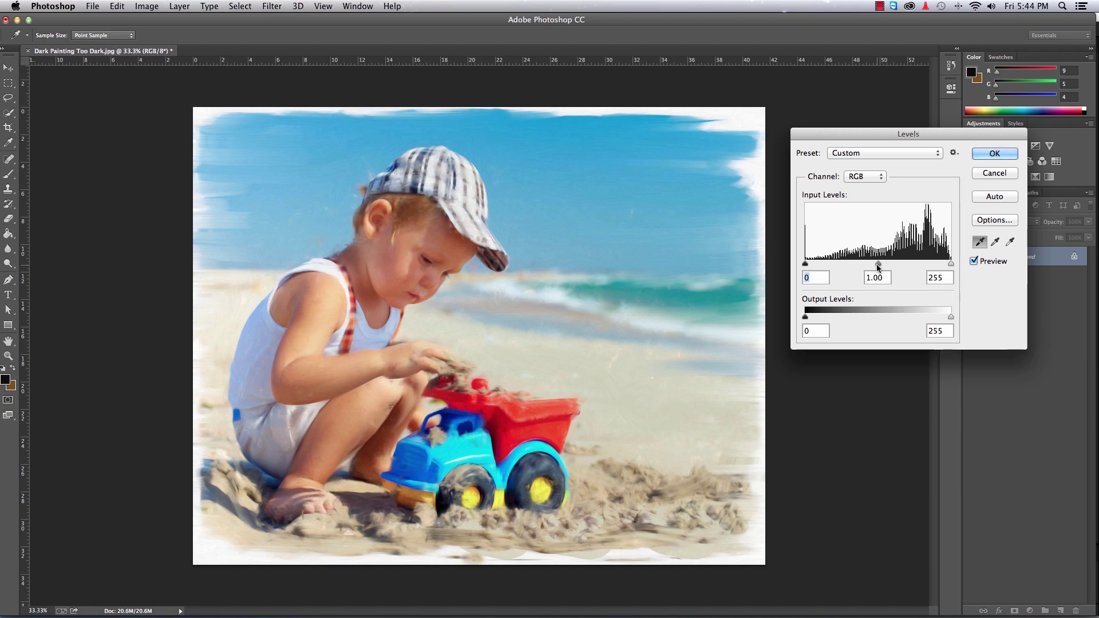
pyautogui.moveTo(878, 267); pyautogui.dragTo(871, 267)
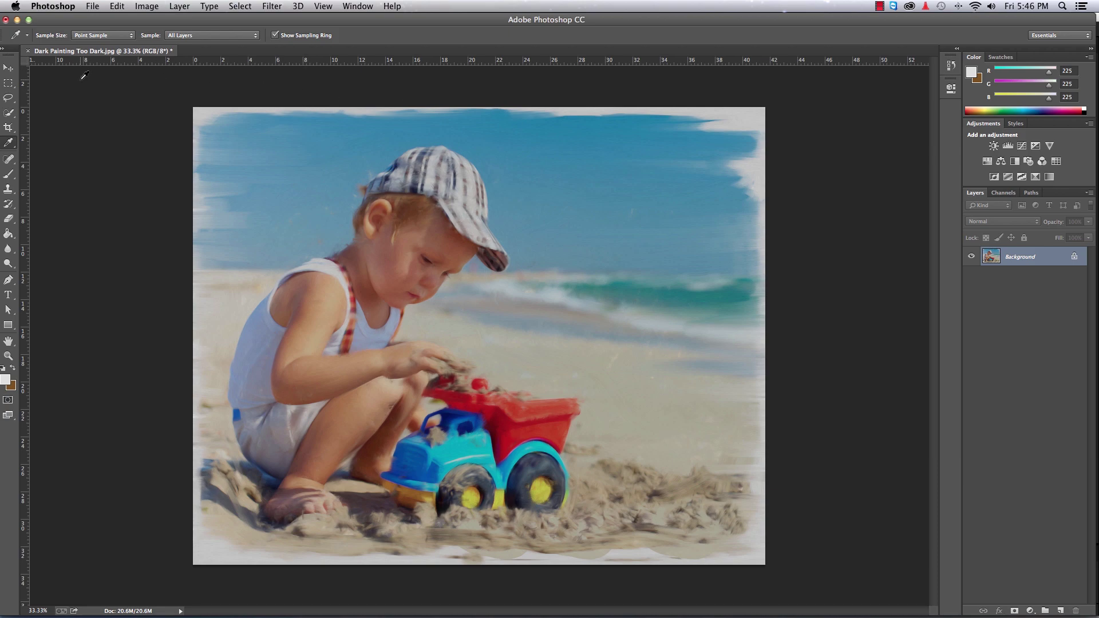
pyautogui.click(146, 6)
pyautogui.moveTo(147, 25)
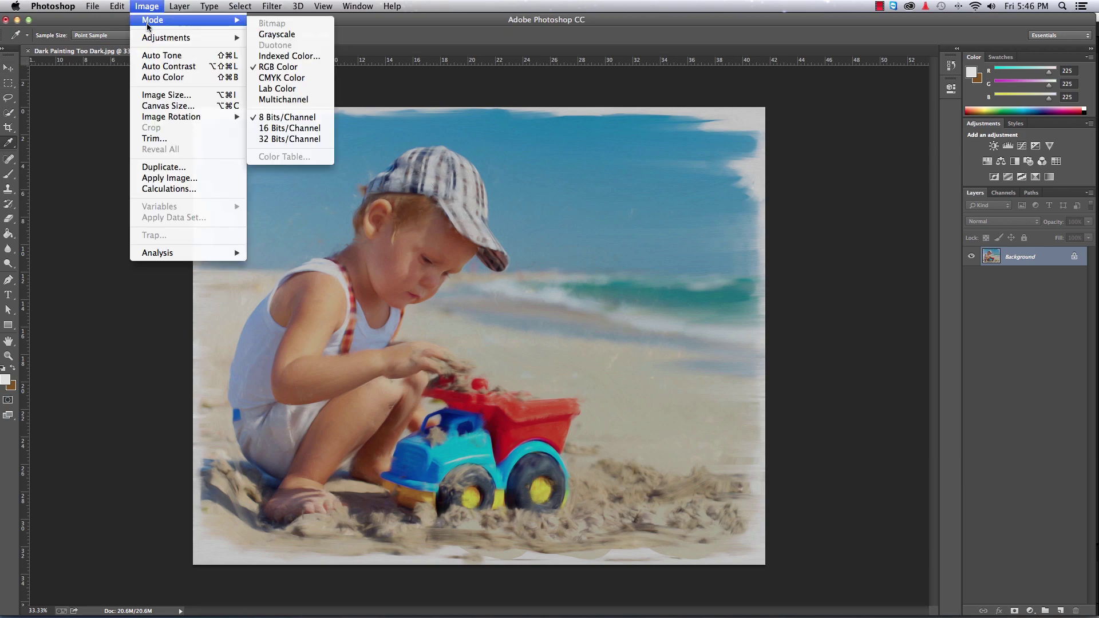
pyautogui.click(895, 182)
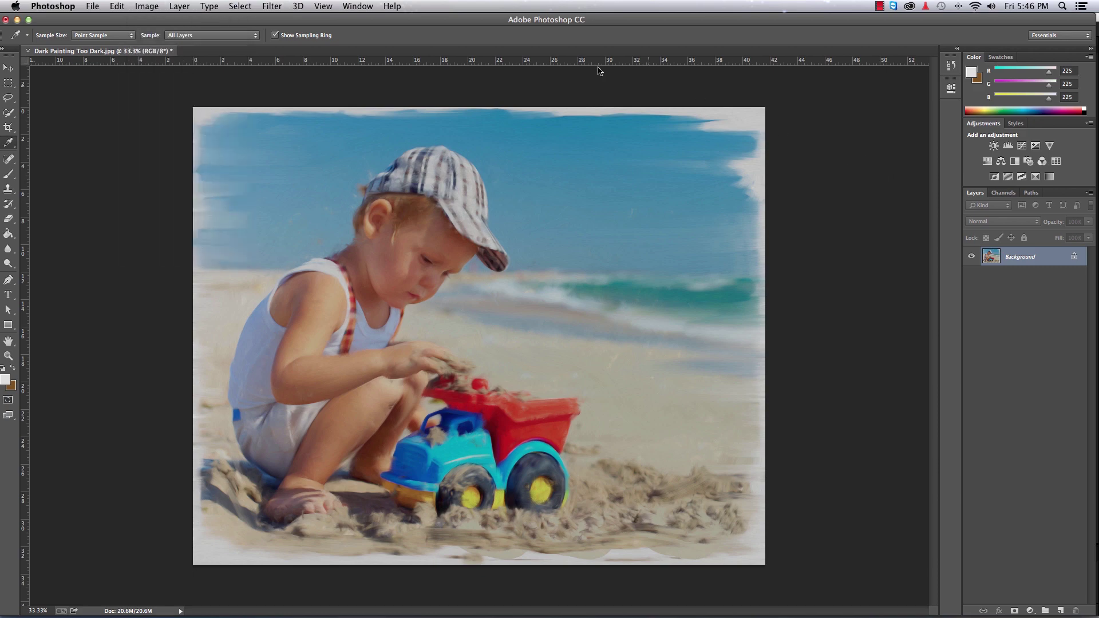
# - Open a new Levels adjustment, apply the automatic correction, and sample the border near the painting's upper-right corner
pyautogui.click(147, 6)
pyautogui.moveTo(148, 38)
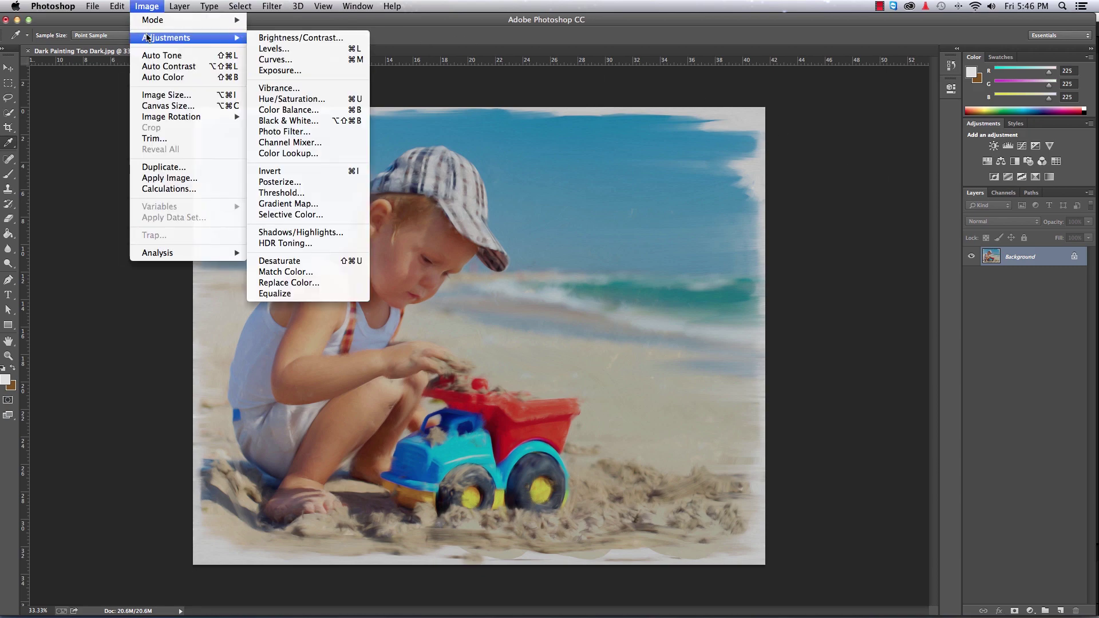
pyautogui.click(275, 49)
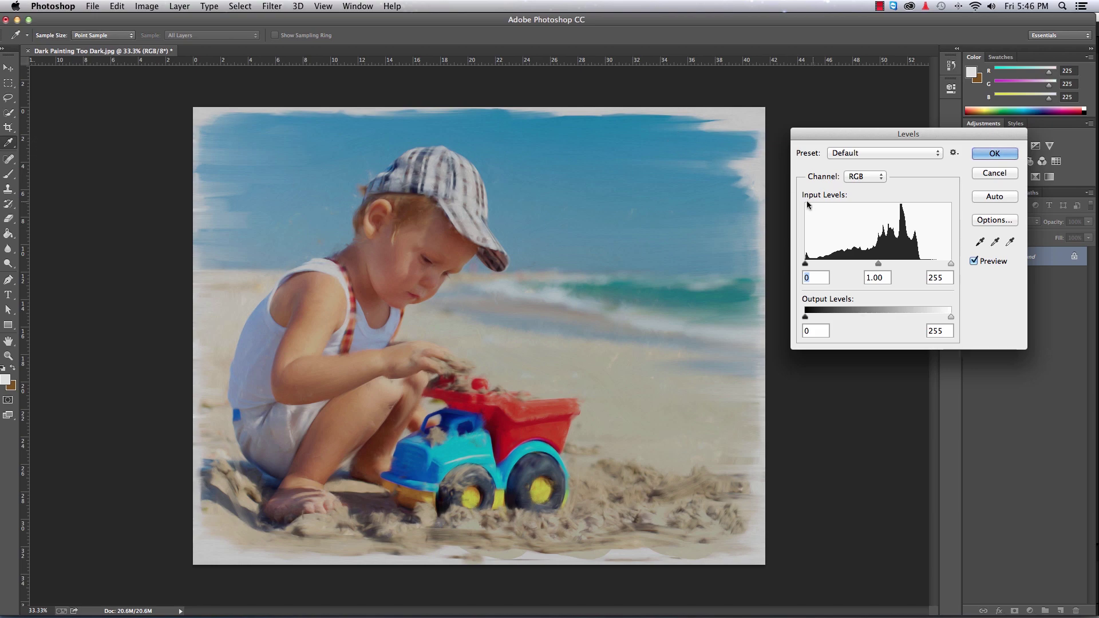
pyautogui.click(998, 197)
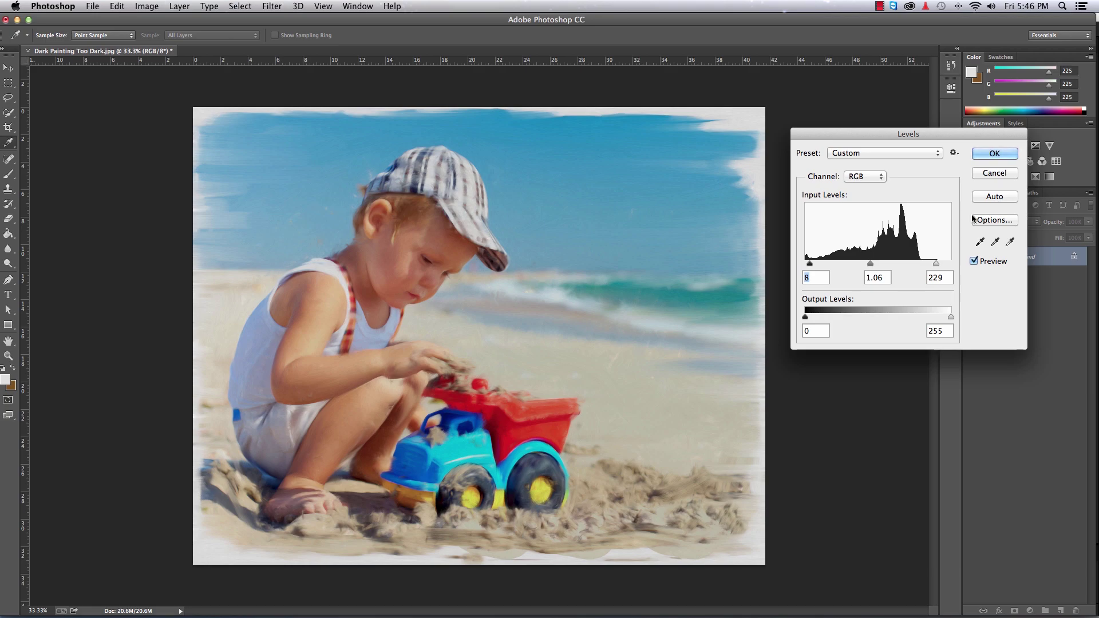
pyautogui.click(754, 116)
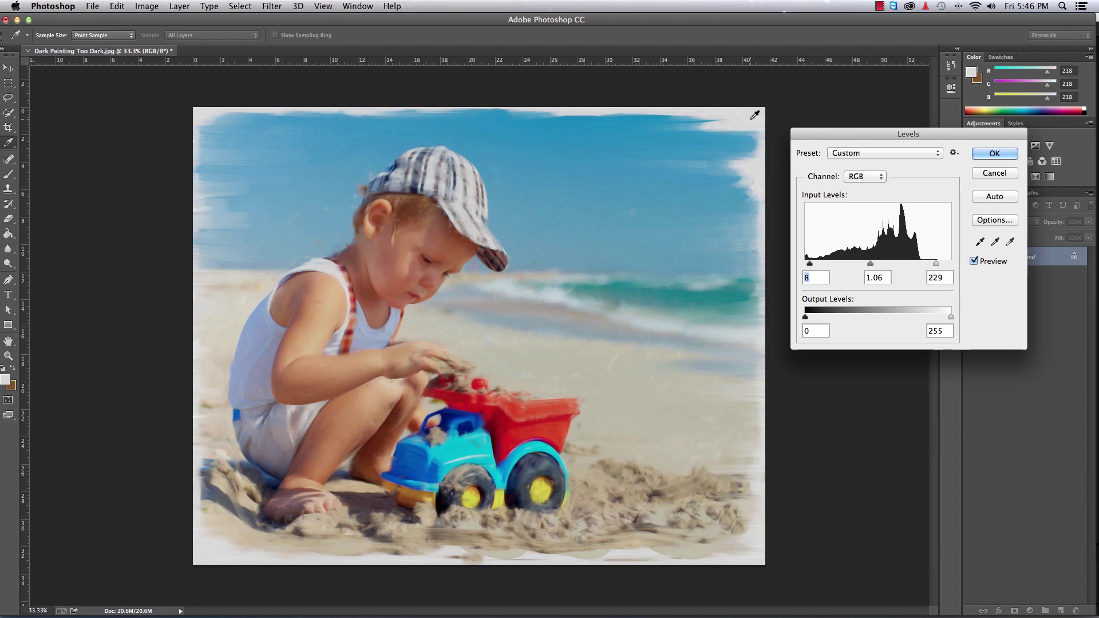
# - Set the midtone level to 1.19 and the highlight level to 199, sampling the border corner to check, and apply the Levels adjustment
pyautogui.moveTo(936, 264); pyautogui.dragTo(862, 264)
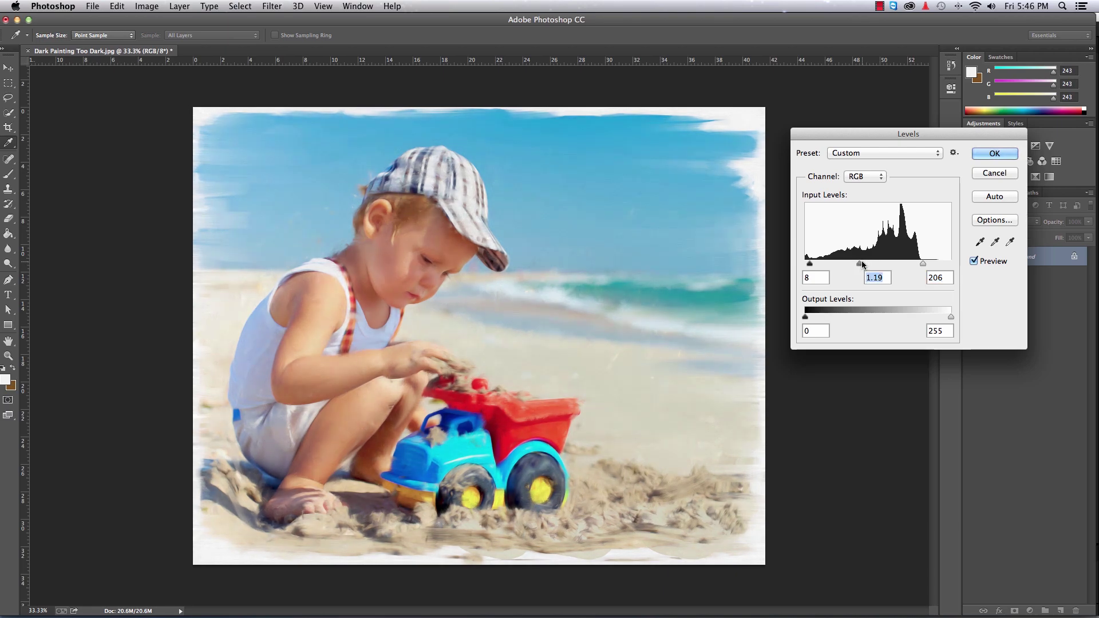
pyautogui.click(751, 117)
pyautogui.moveTo(923, 264); pyautogui.dragTo(918, 264)
pyautogui.click(751, 116)
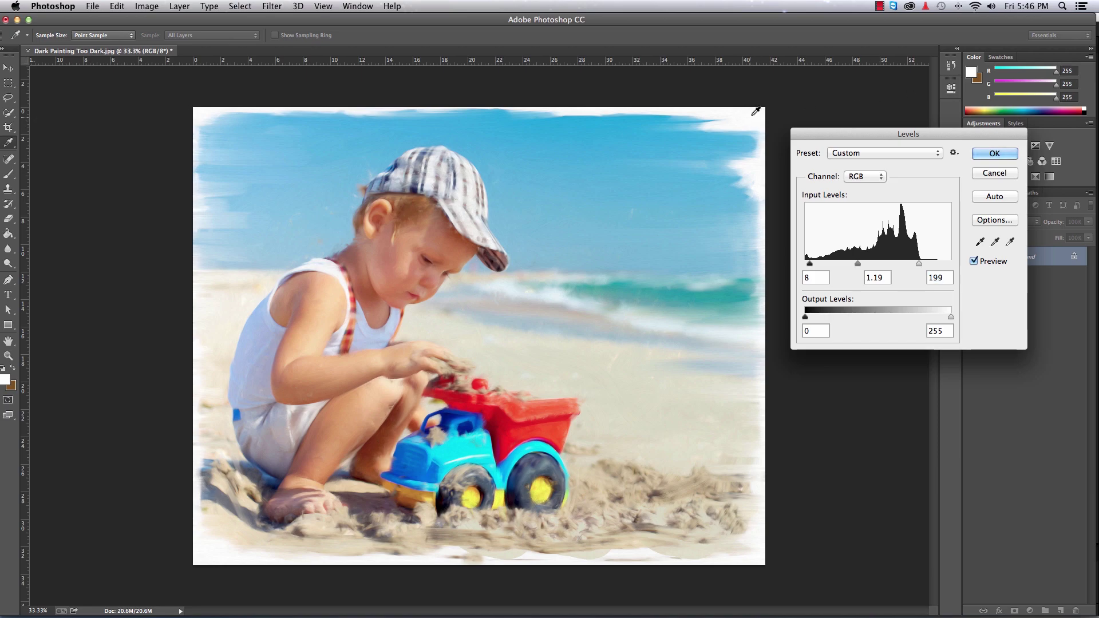
pyautogui.click(983, 154)
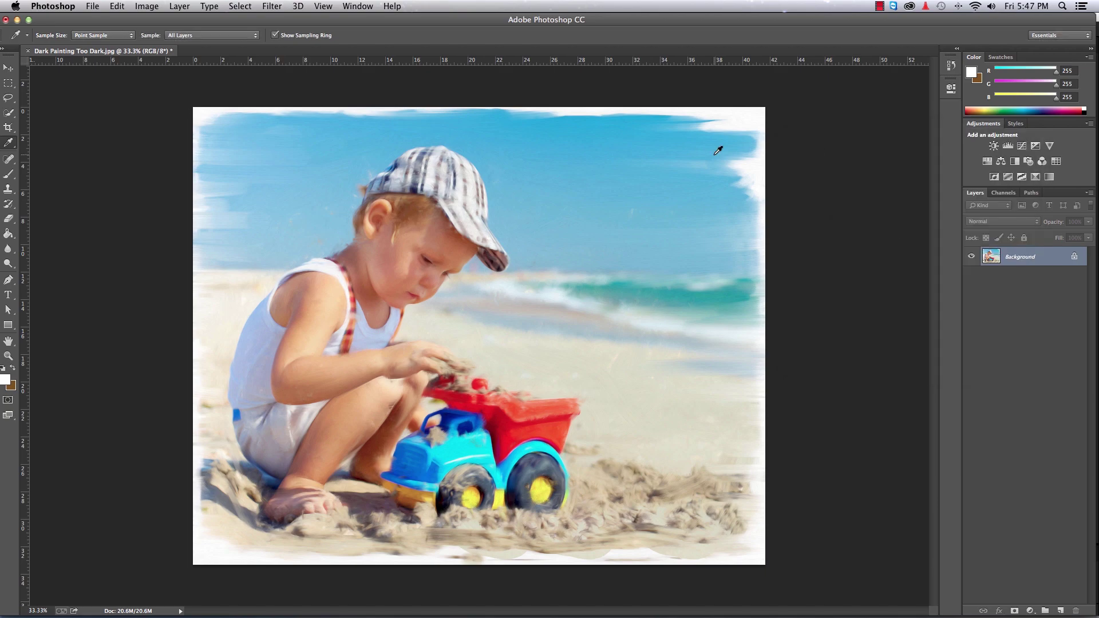